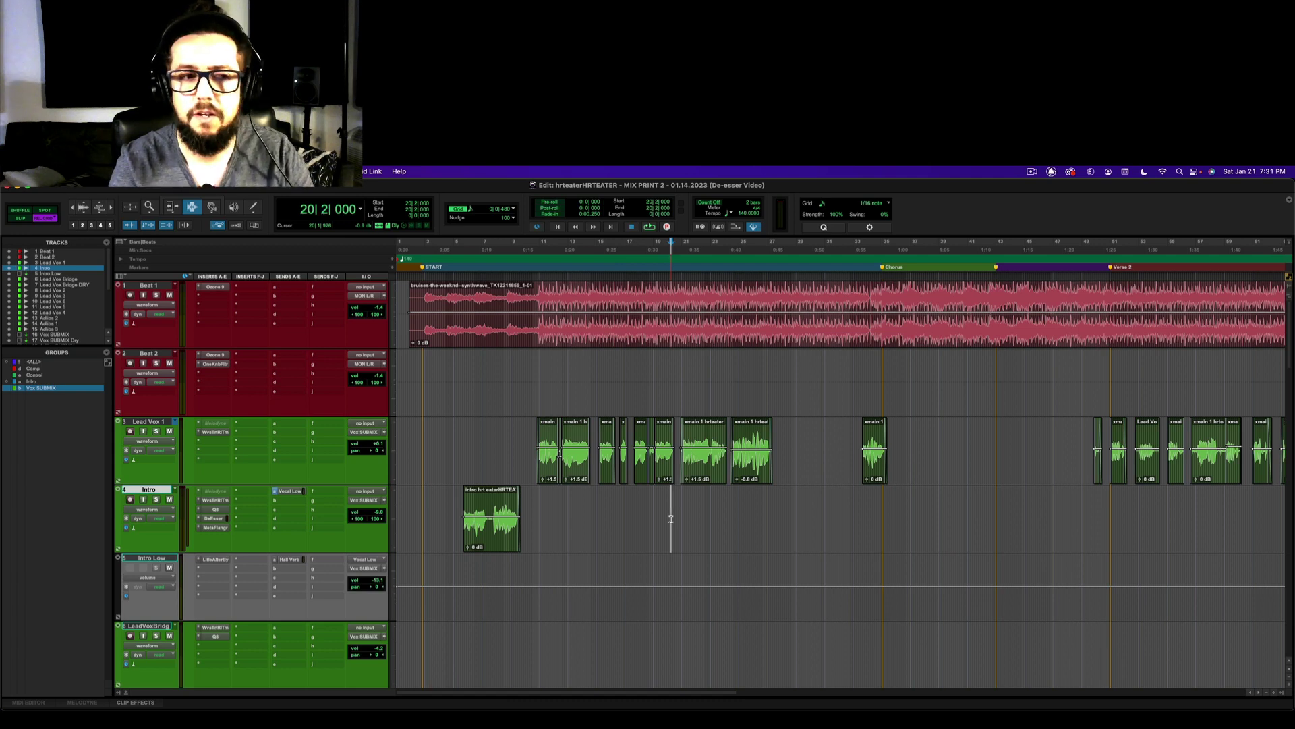
Play the song from the START marker and look over the vocal, ad-lib and submix tracks.
click(423, 467)
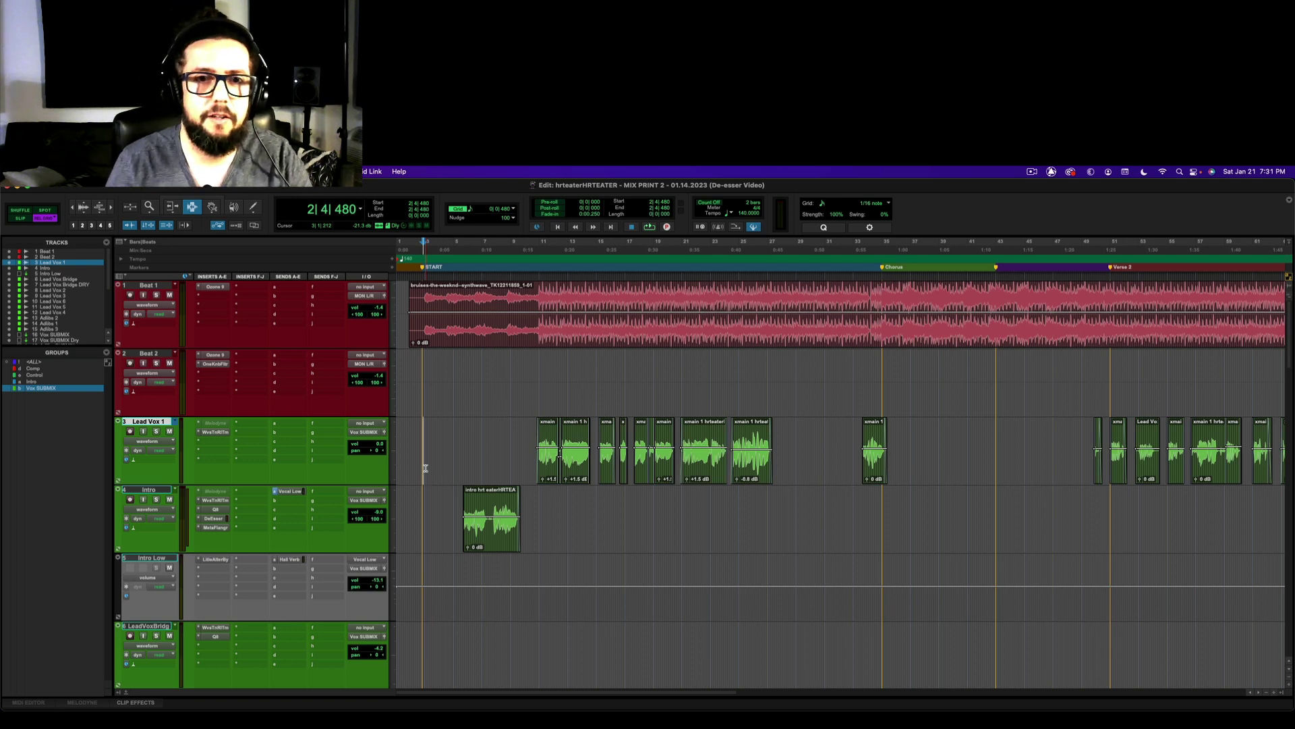
click(422, 451)
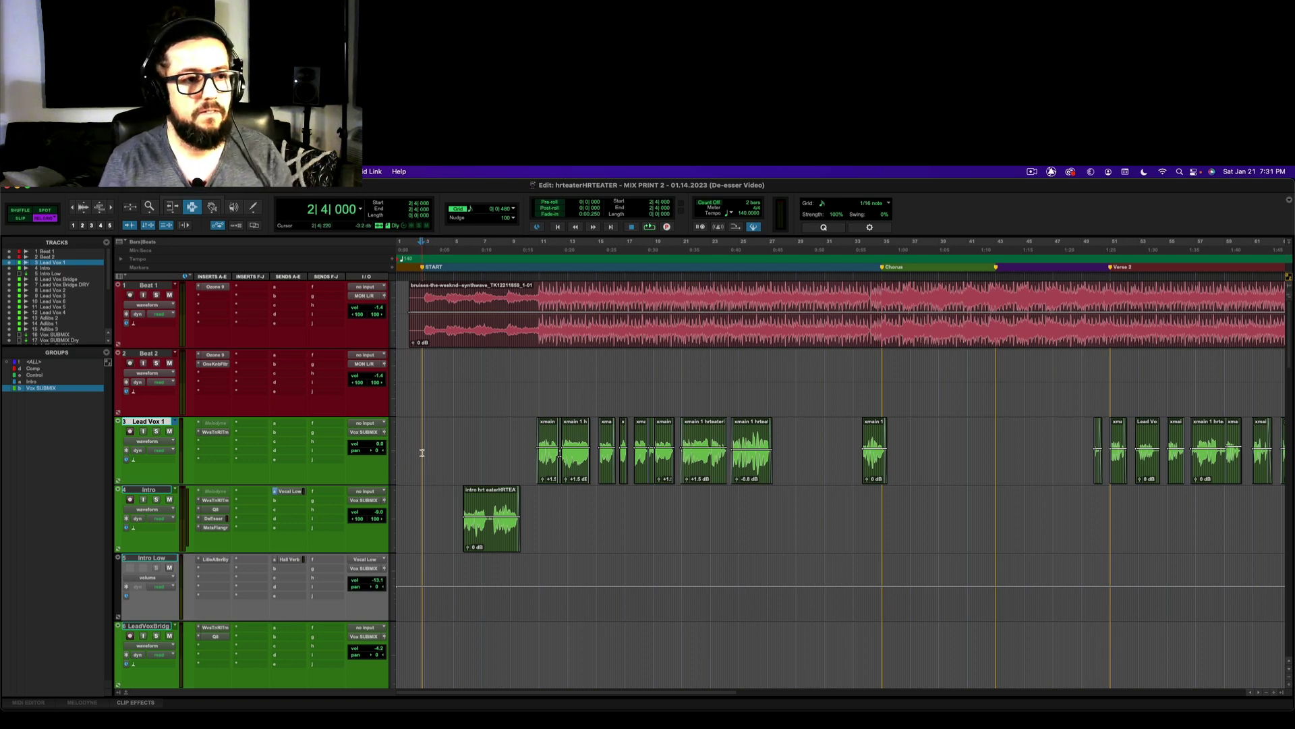
key(space)
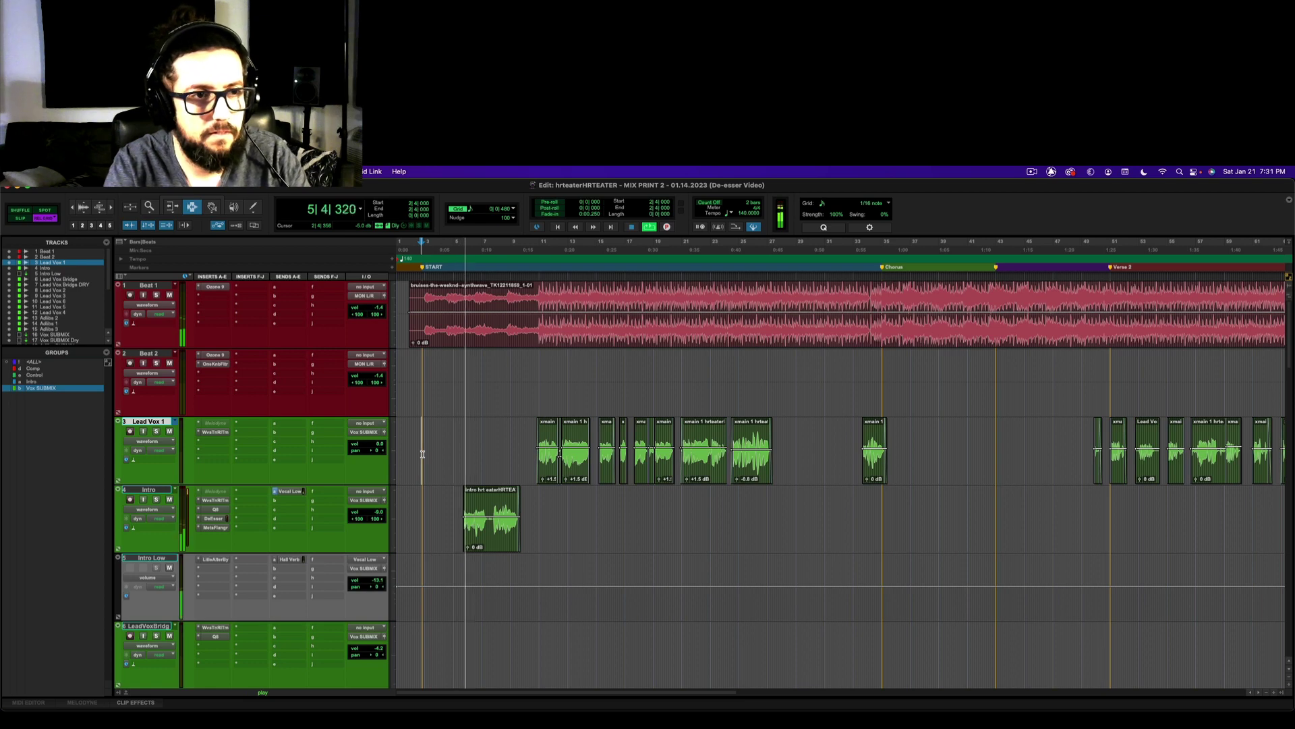
scroll(678, 448, down, 3)
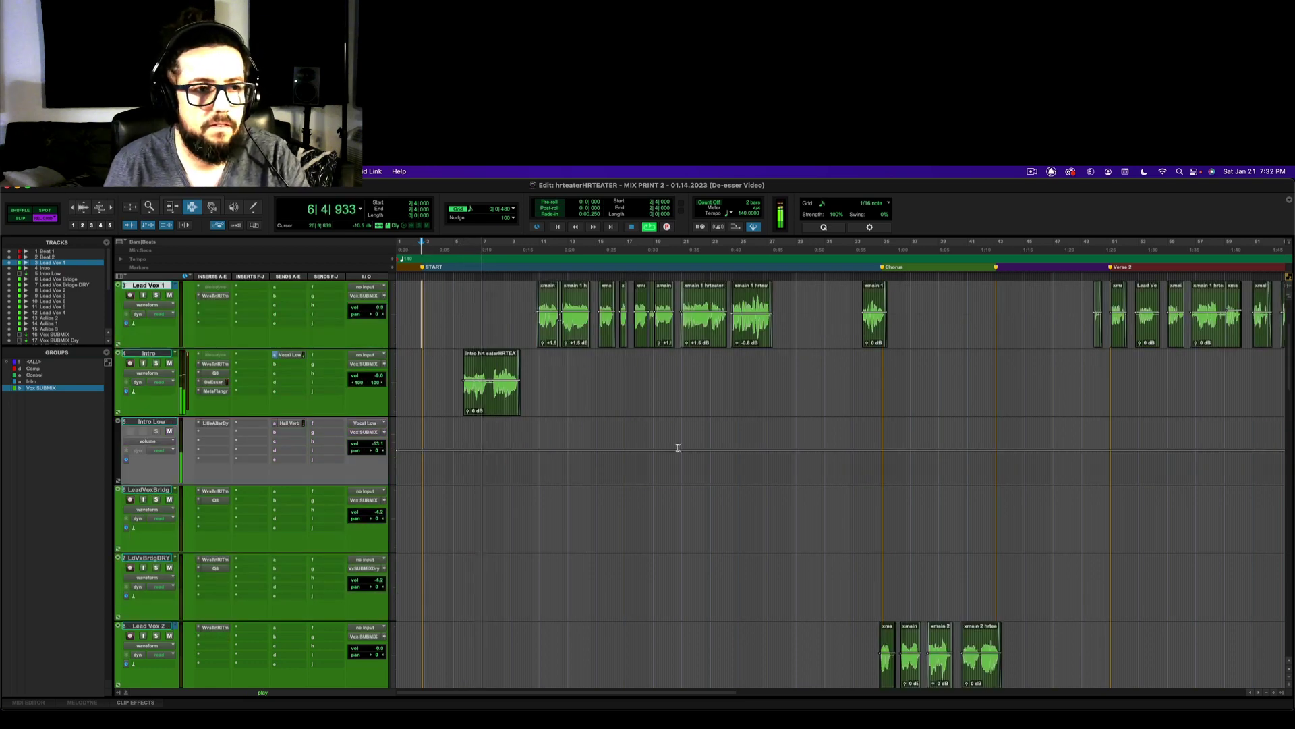
scroll(678, 448, down, 1)
scroll(678, 448, up, 1)
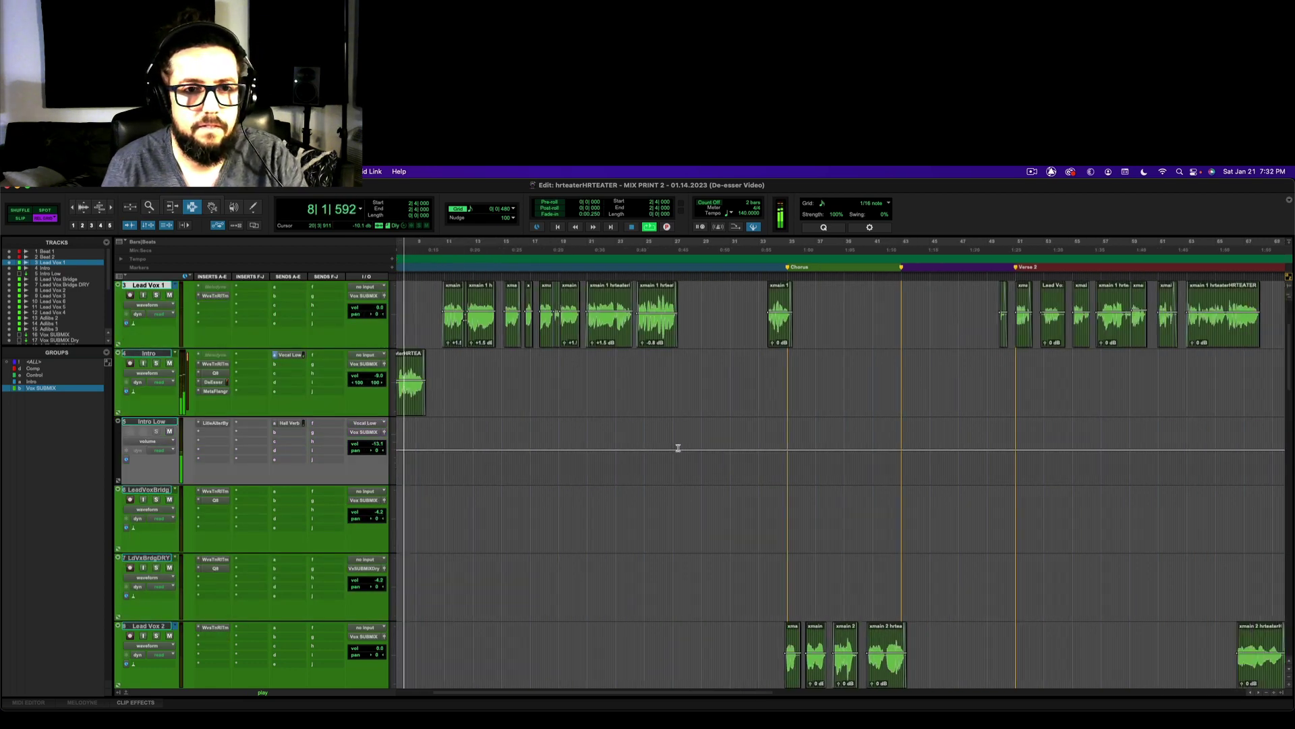
scroll(678, 448, down, 10)
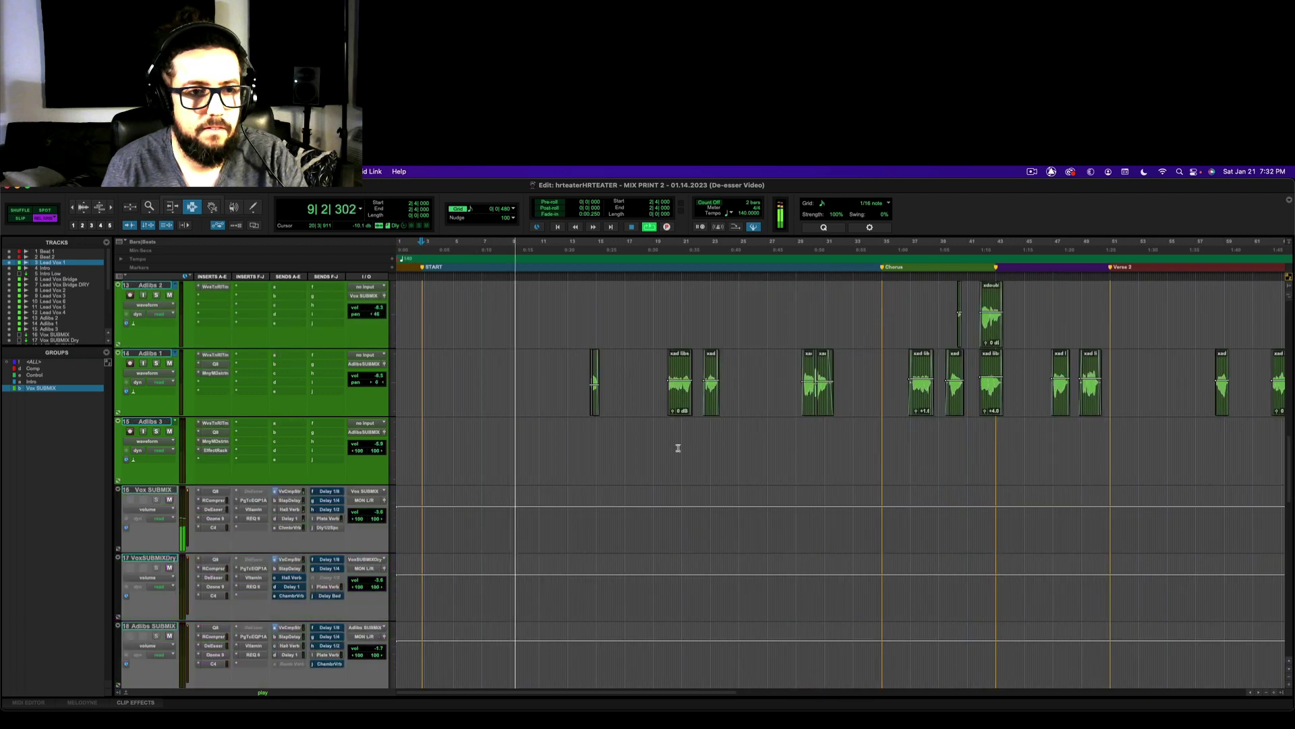
scroll(678, 448, up, 10)
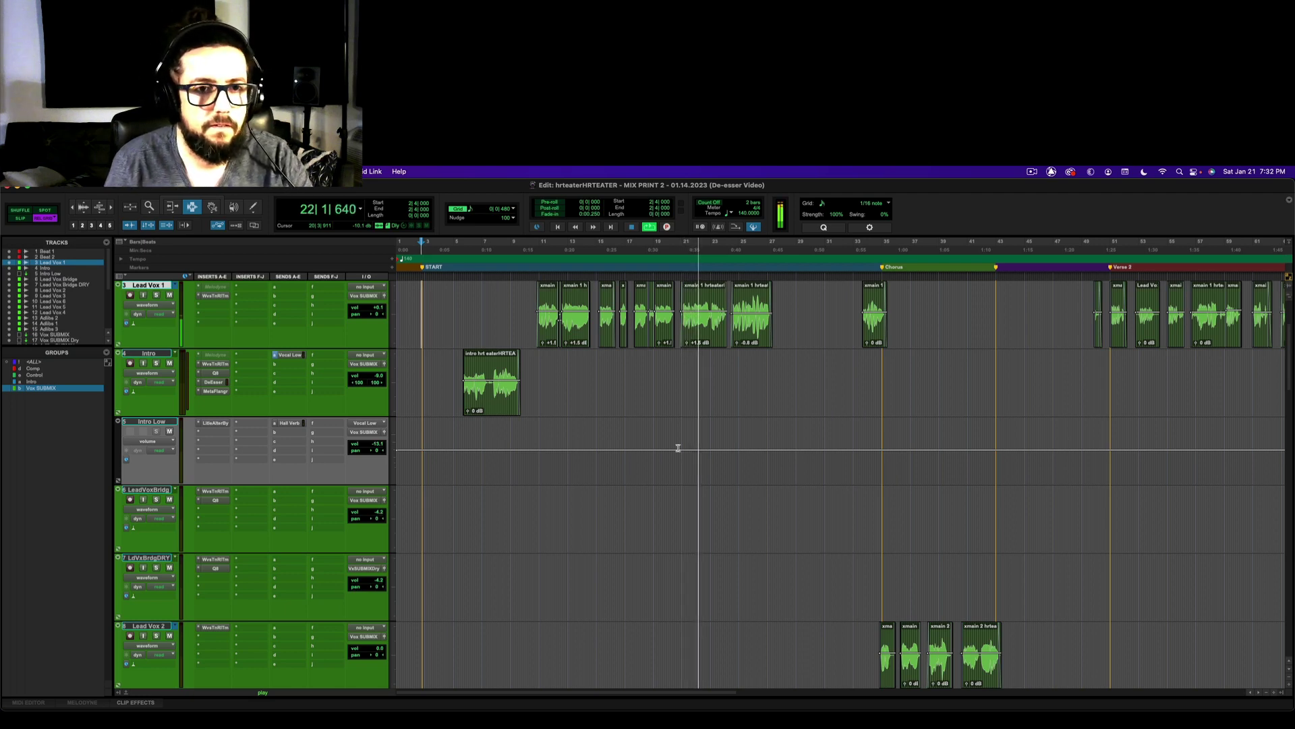
Move the Vox SUBMIX track up so it sits directly below Lead Vox 1.
scroll(678, 447, right, 3)
scroll(678, 447, down, 1)
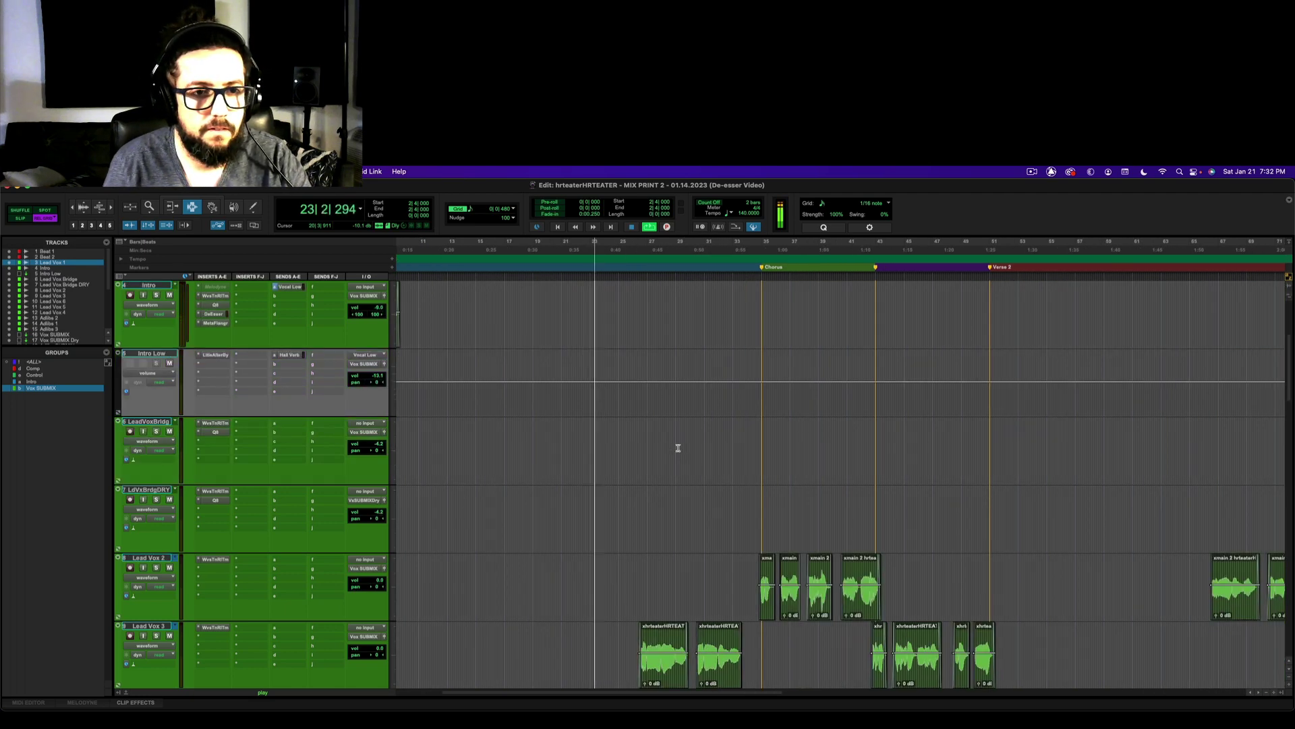
scroll(678, 447, down, 9)
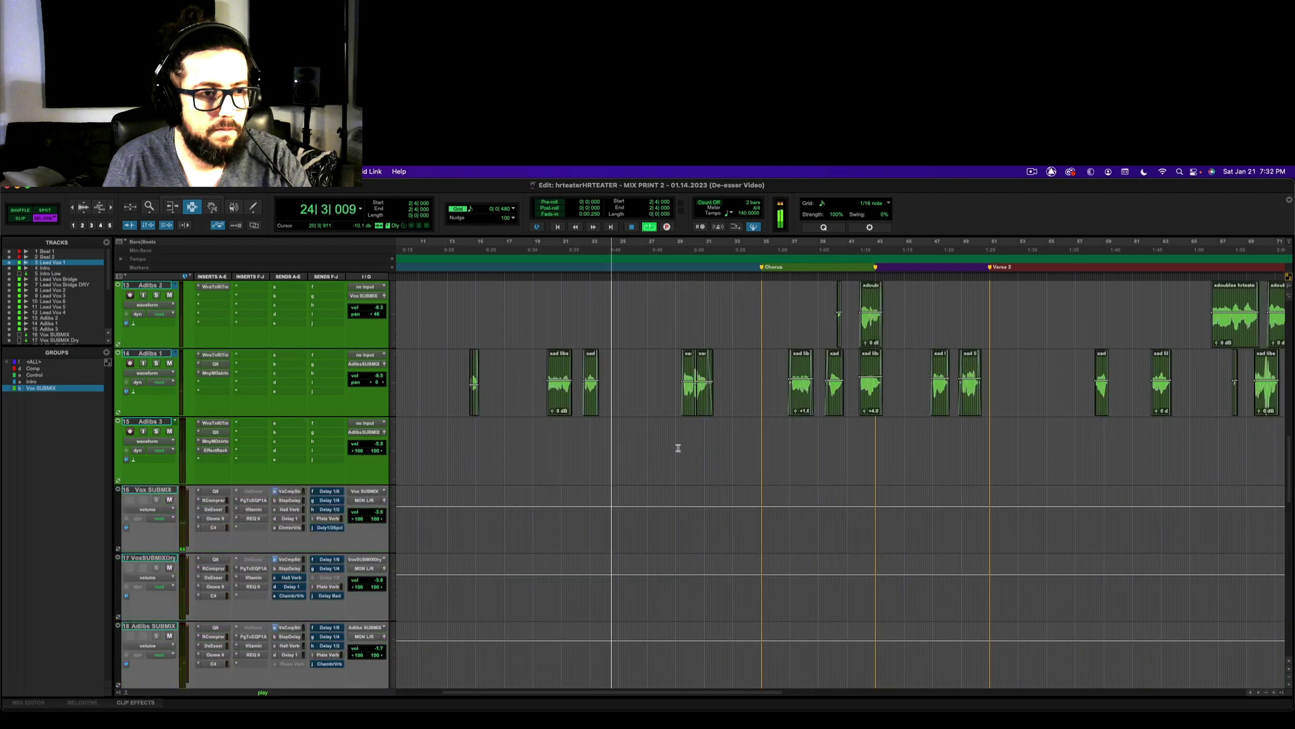
scroll(678, 448, down, 2)
scroll(678, 448, up, 2)
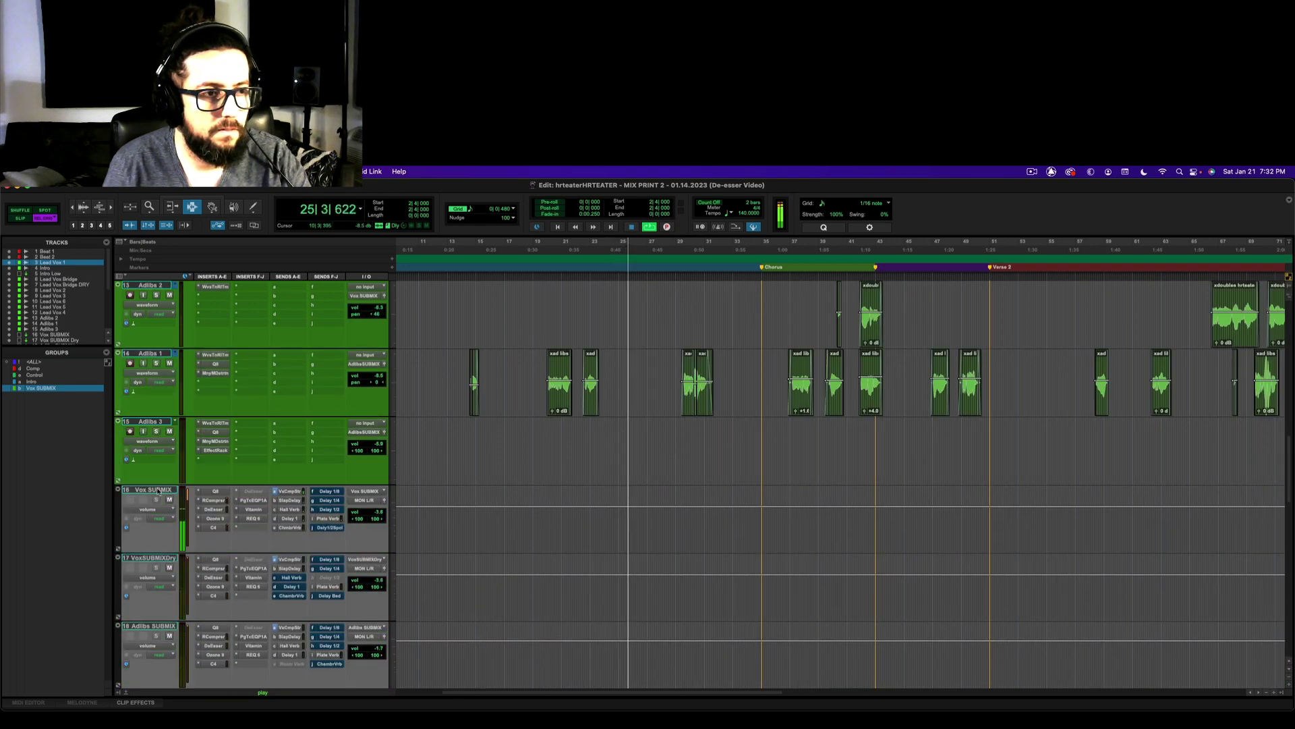
mouse_move(157, 491)
mouse_down()
mouse_move(166, 421)
mouse_move(162, 484)
mouse_up()
scroll(162, 466, up, 12)
scroll(737, 486, down, 4)
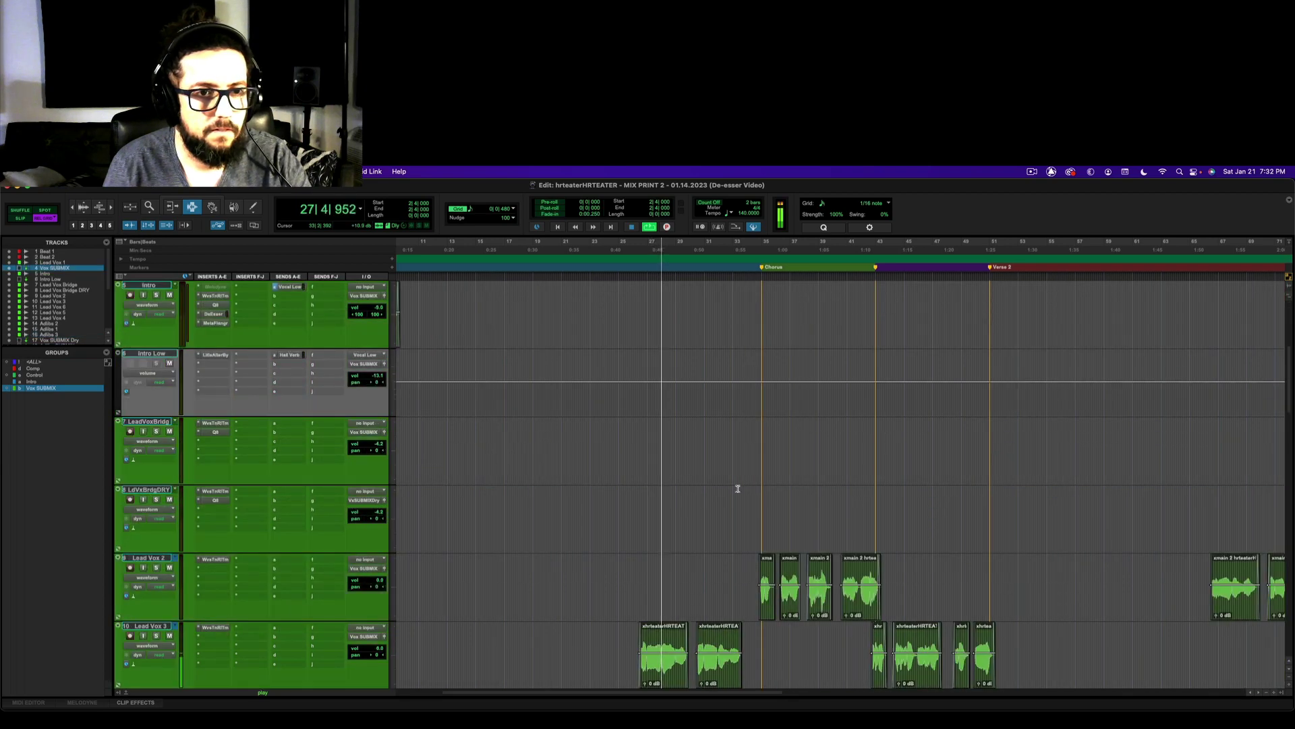
Listen through the chorus up to Verse 2 while reviewing the lead vocal tracks' clips, and stop playback.
scroll(737, 487, up, 4)
scroll(737, 488, down, 1)
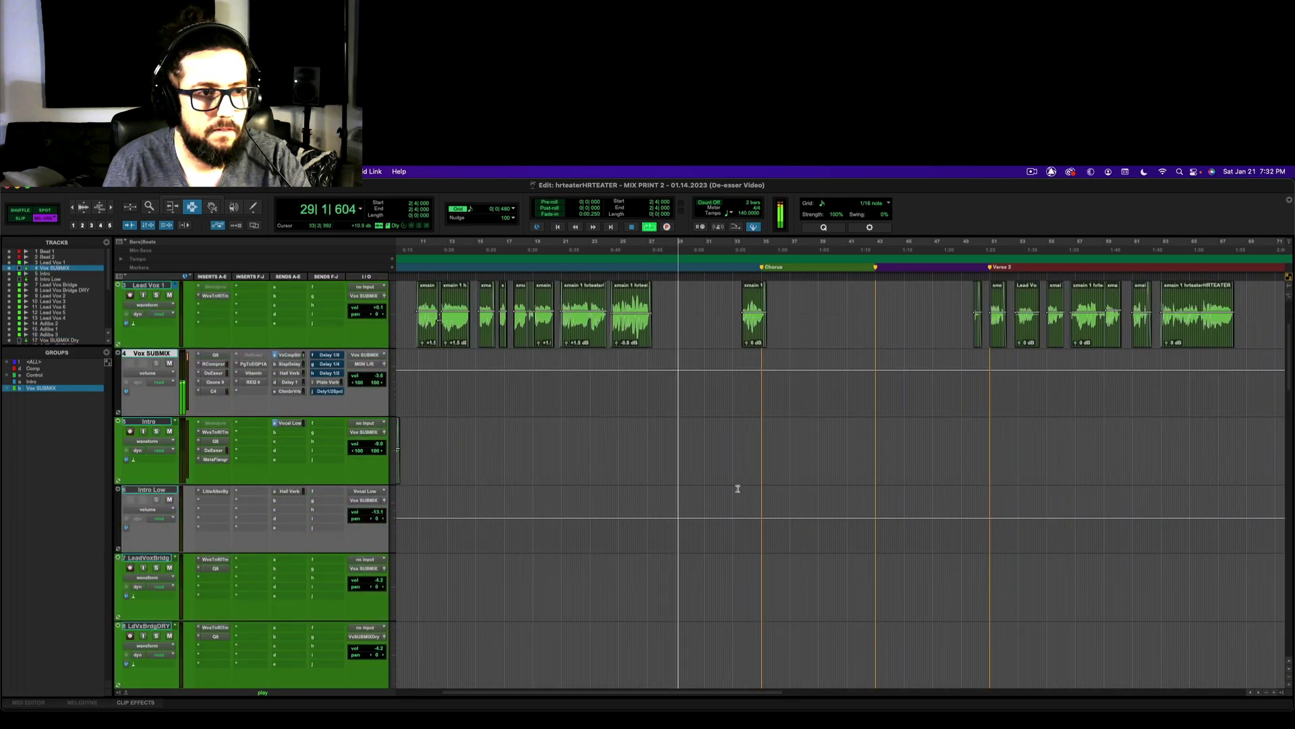
scroll(738, 488, down, 2)
scroll(738, 488, up, 3)
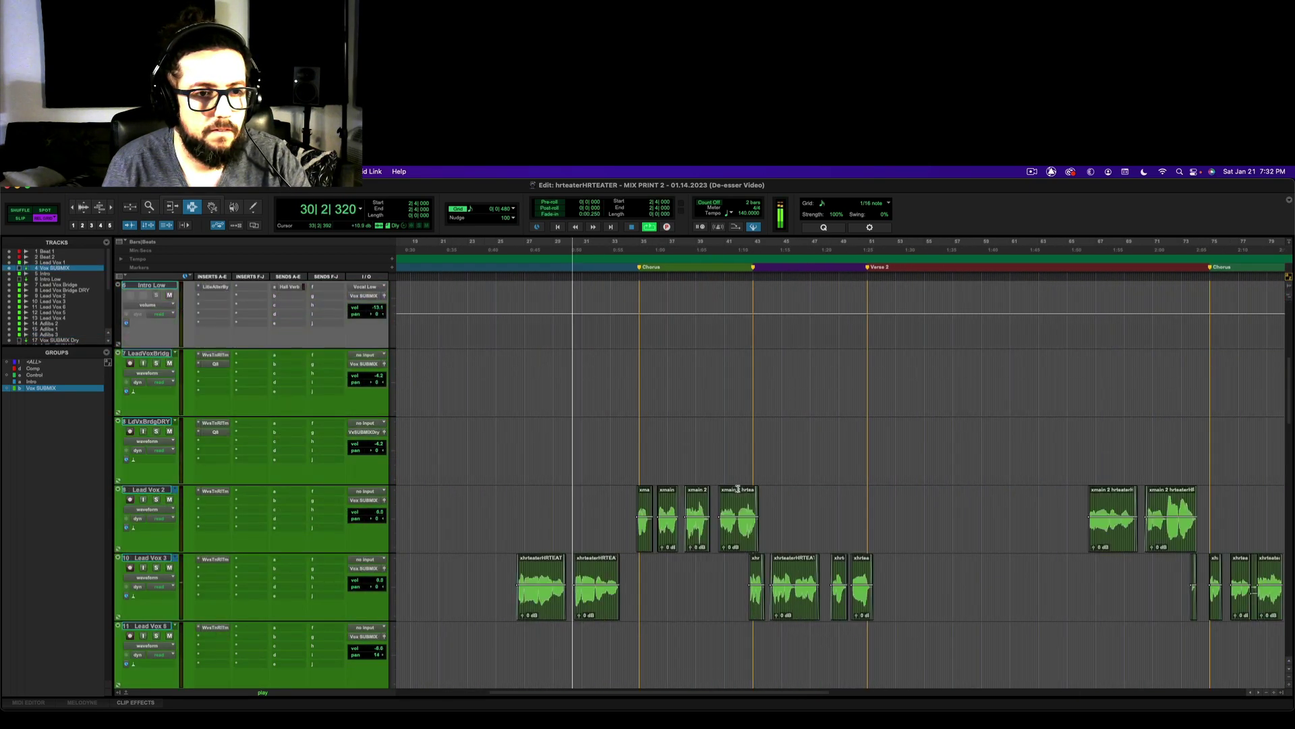
scroll(738, 488, down, 2)
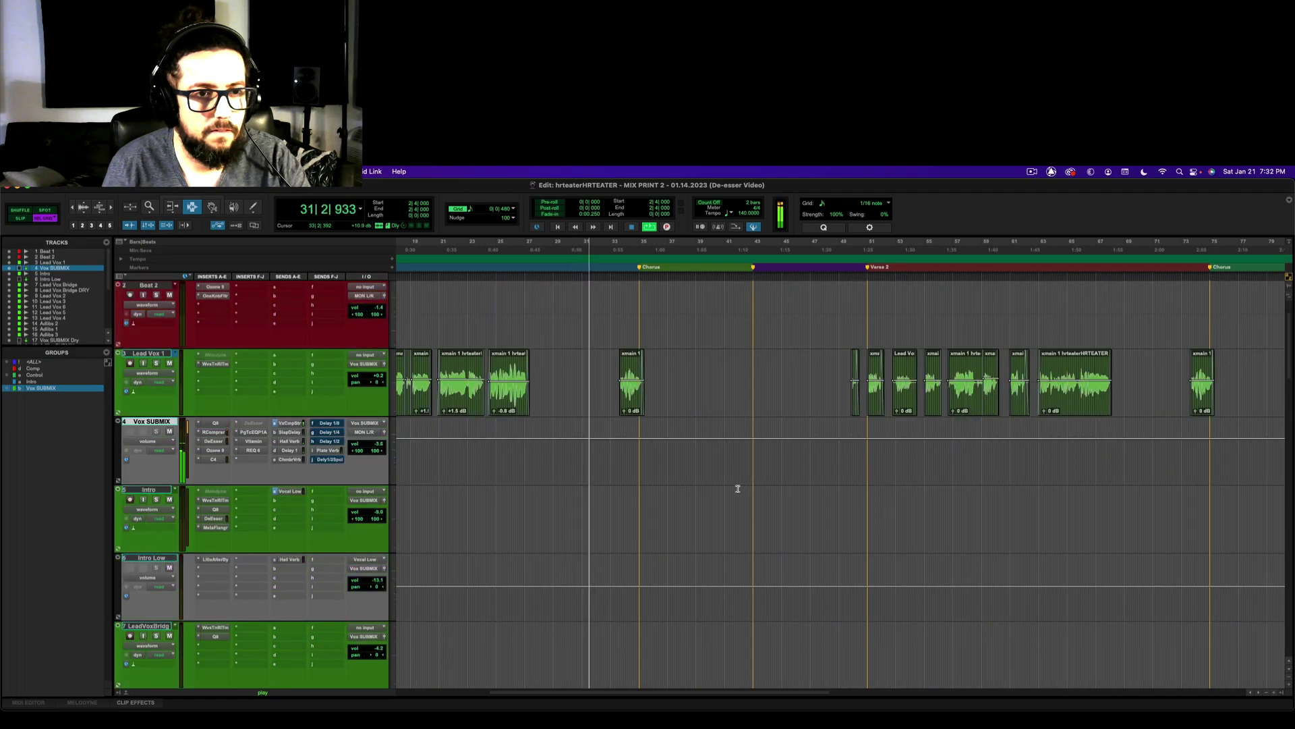
scroll(738, 488, right, 1)
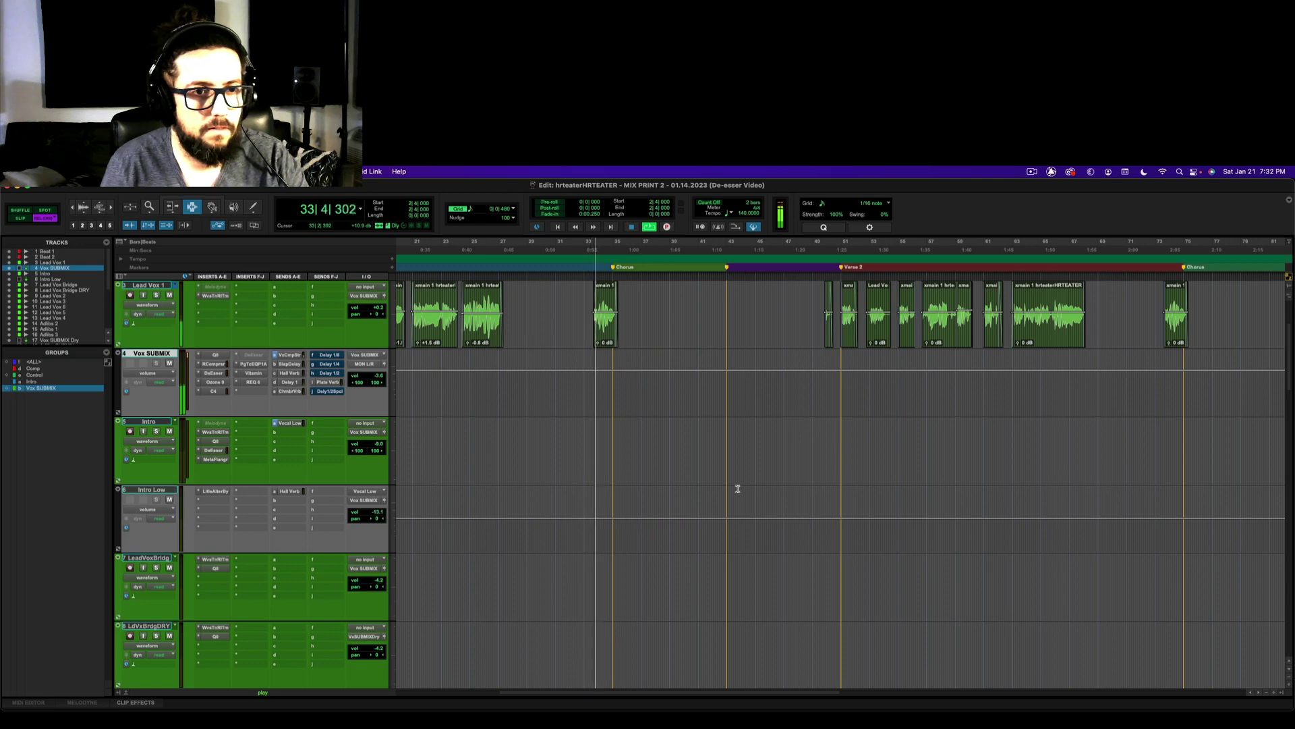
scroll(738, 488, down, 5)
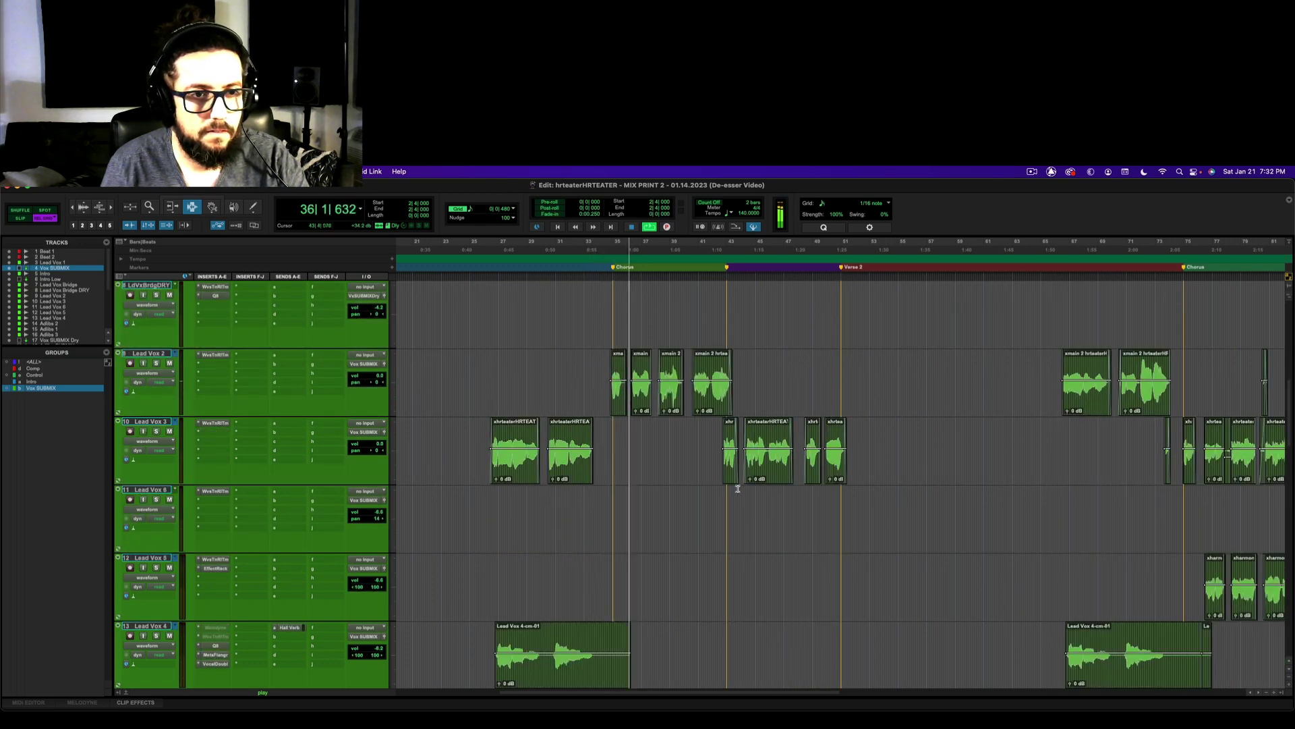
scroll(738, 488, down, 3)
scroll(738, 488, up, 6)
scroll(738, 488, up, 1)
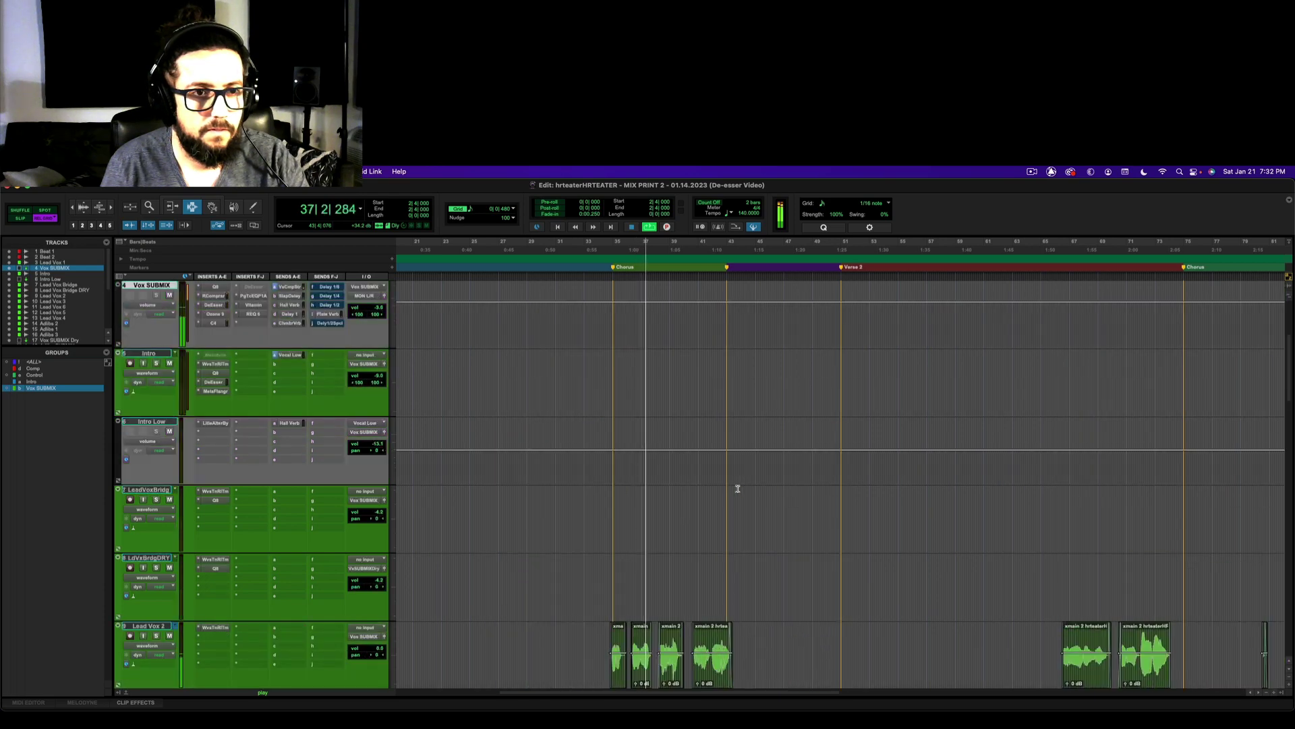
scroll(738, 489, up, 1)
scroll(738, 488, left, 10)
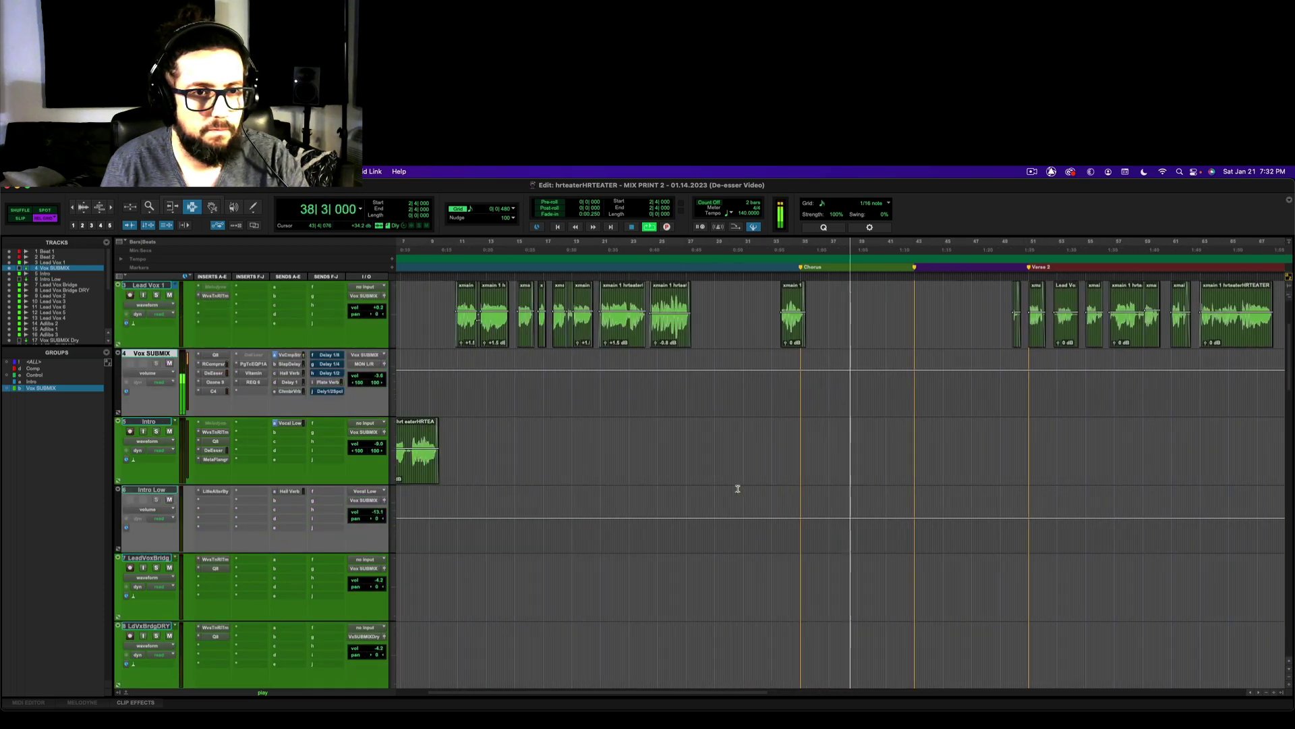
scroll(738, 489, up, 1)
scroll(738, 488, down, 1)
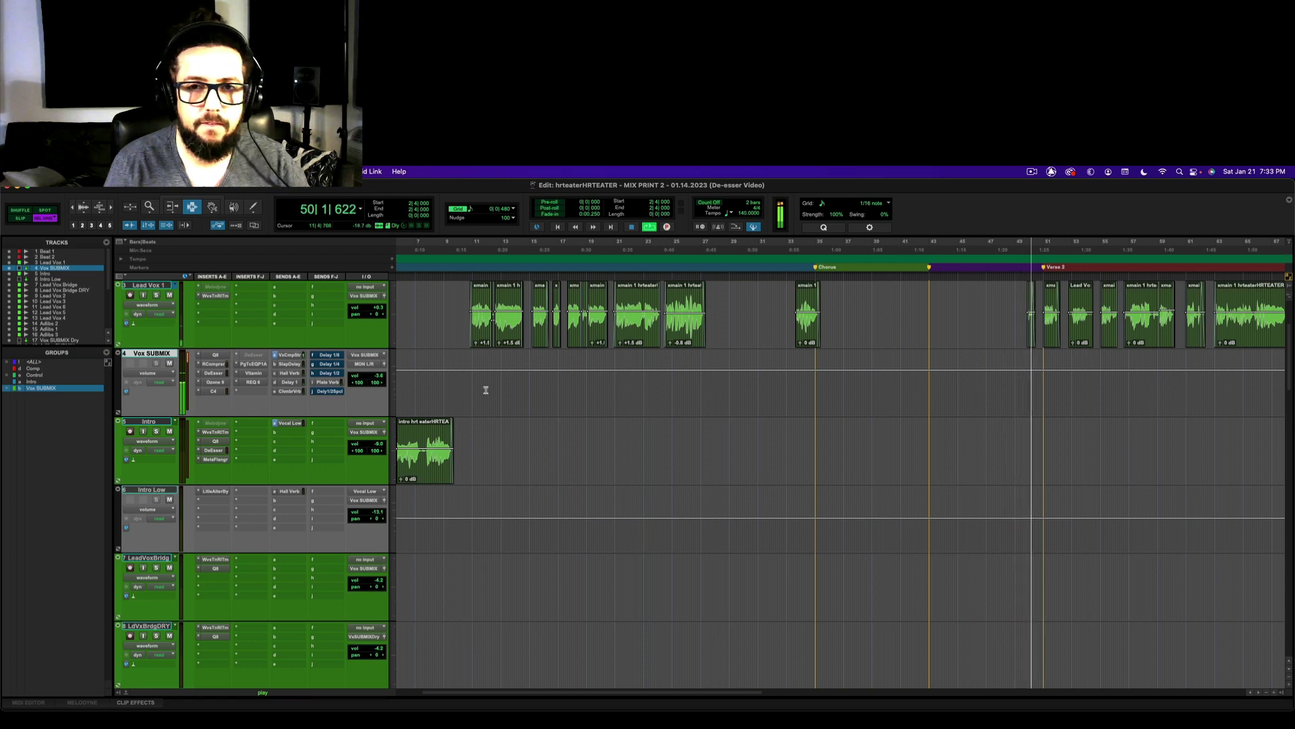
key(space)
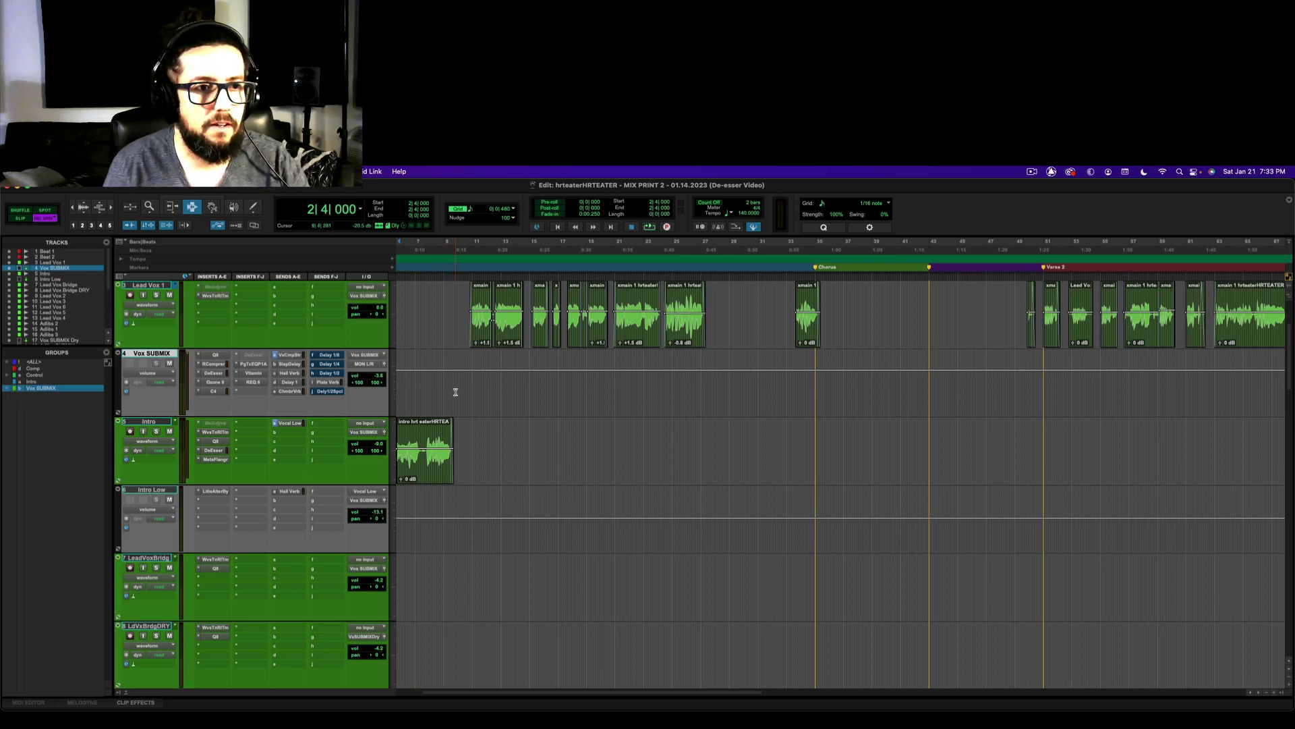
Solo Lead Vox 1, enlarge its first-verse clips in the timeline, and listen to the verse on its own.
click(467, 324)
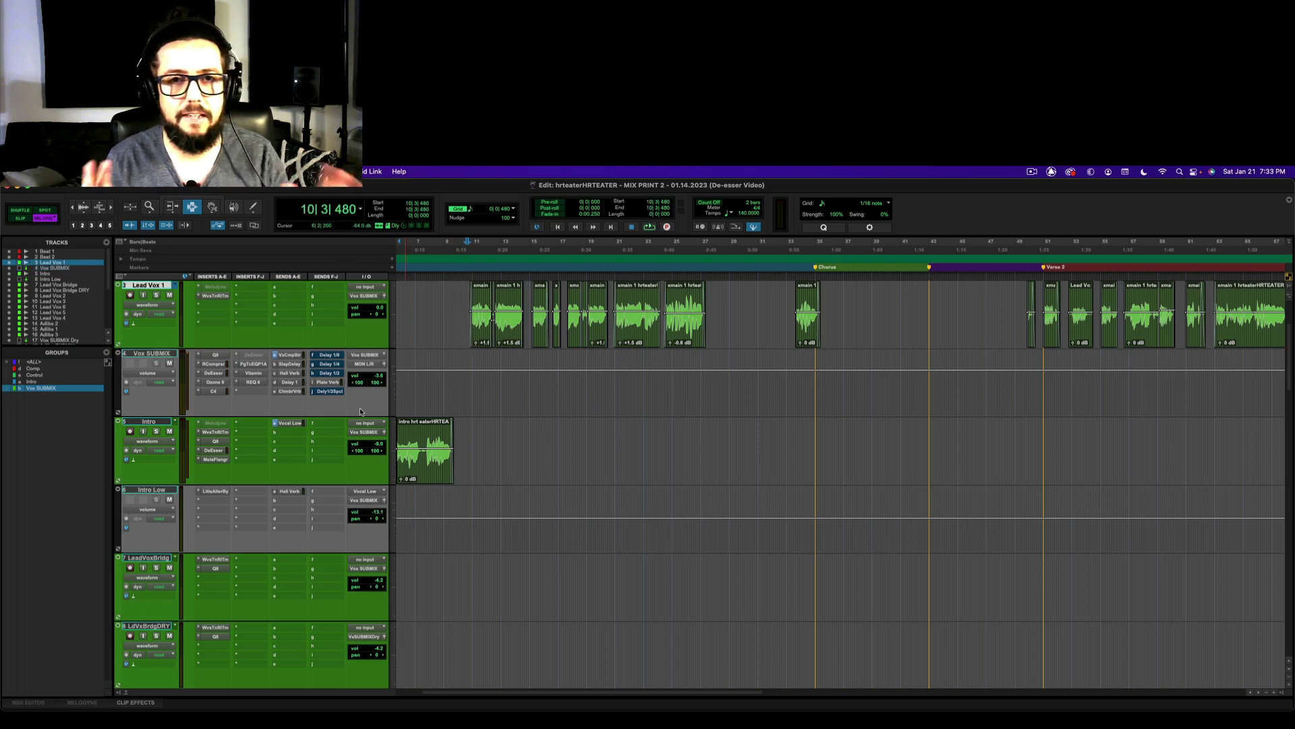
key(shift+s)
key(space)
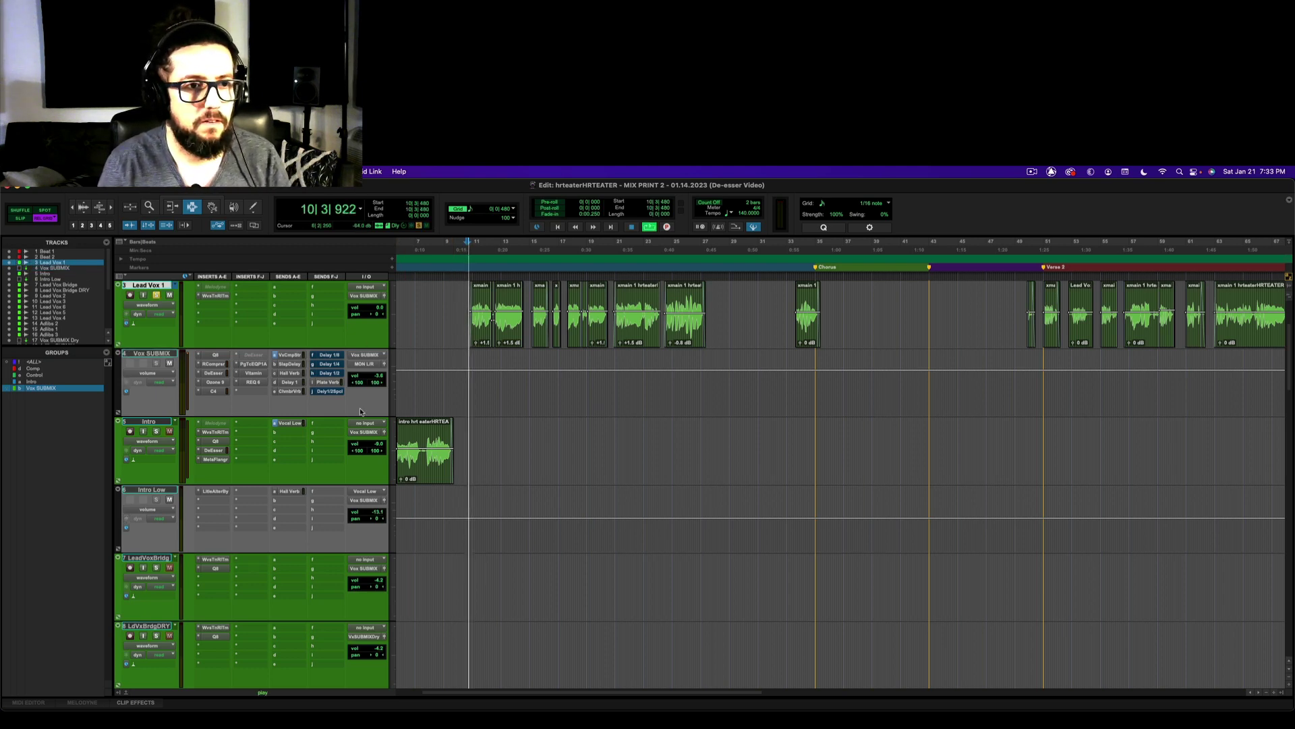
key(super+bracketright)
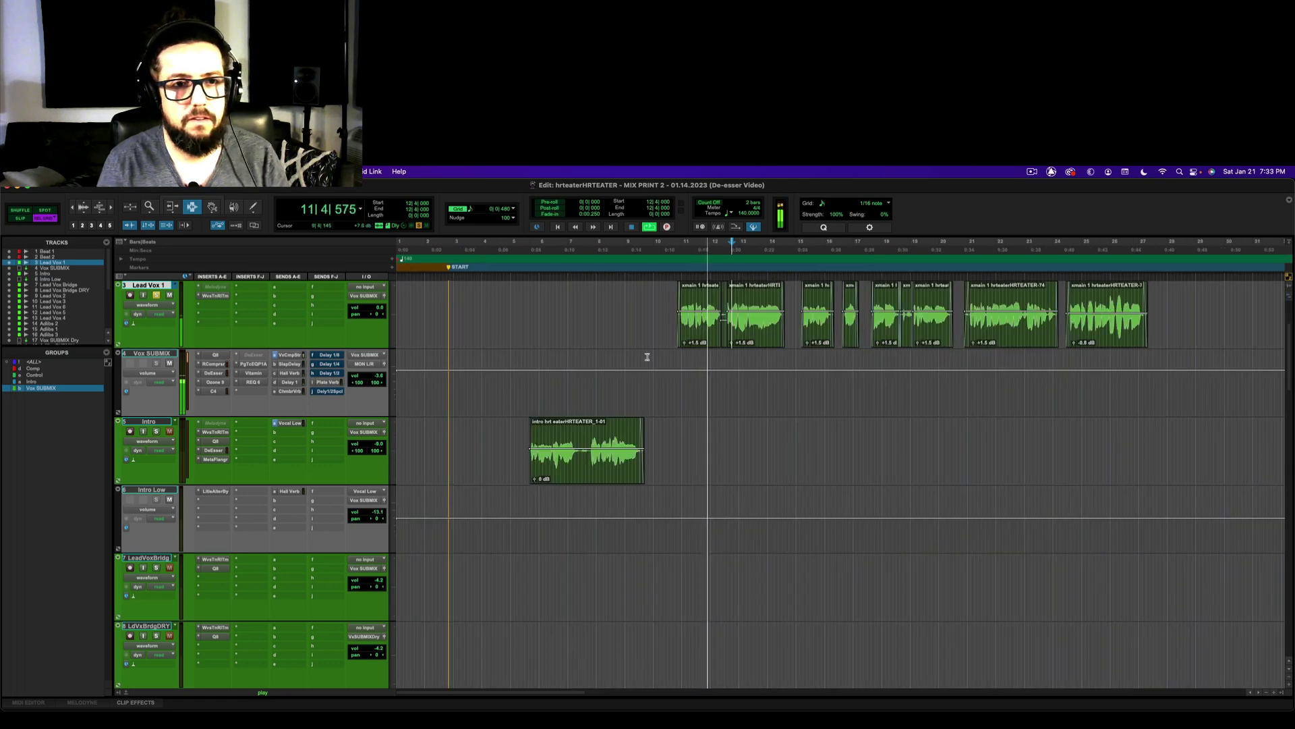
scroll(646, 357, right, 4)
scroll(647, 357, right, 2)
scroll(647, 357, right, 1)
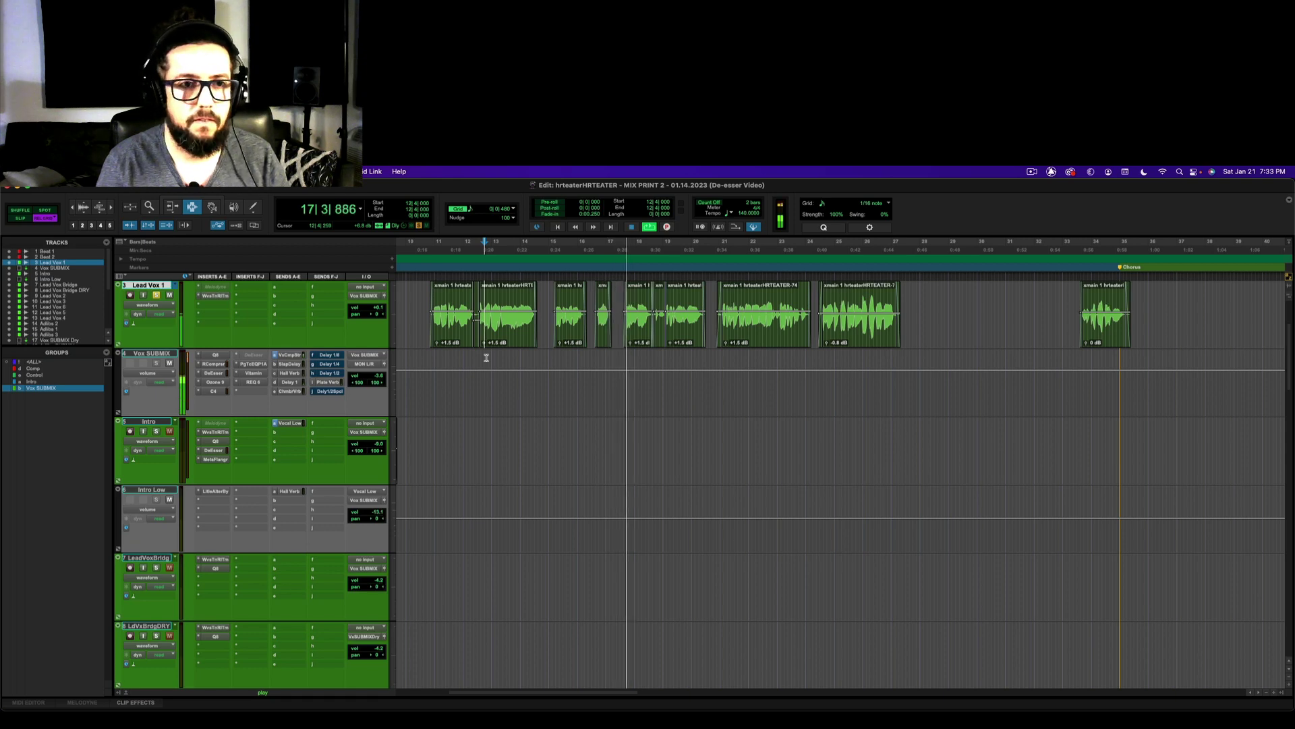
key(space)
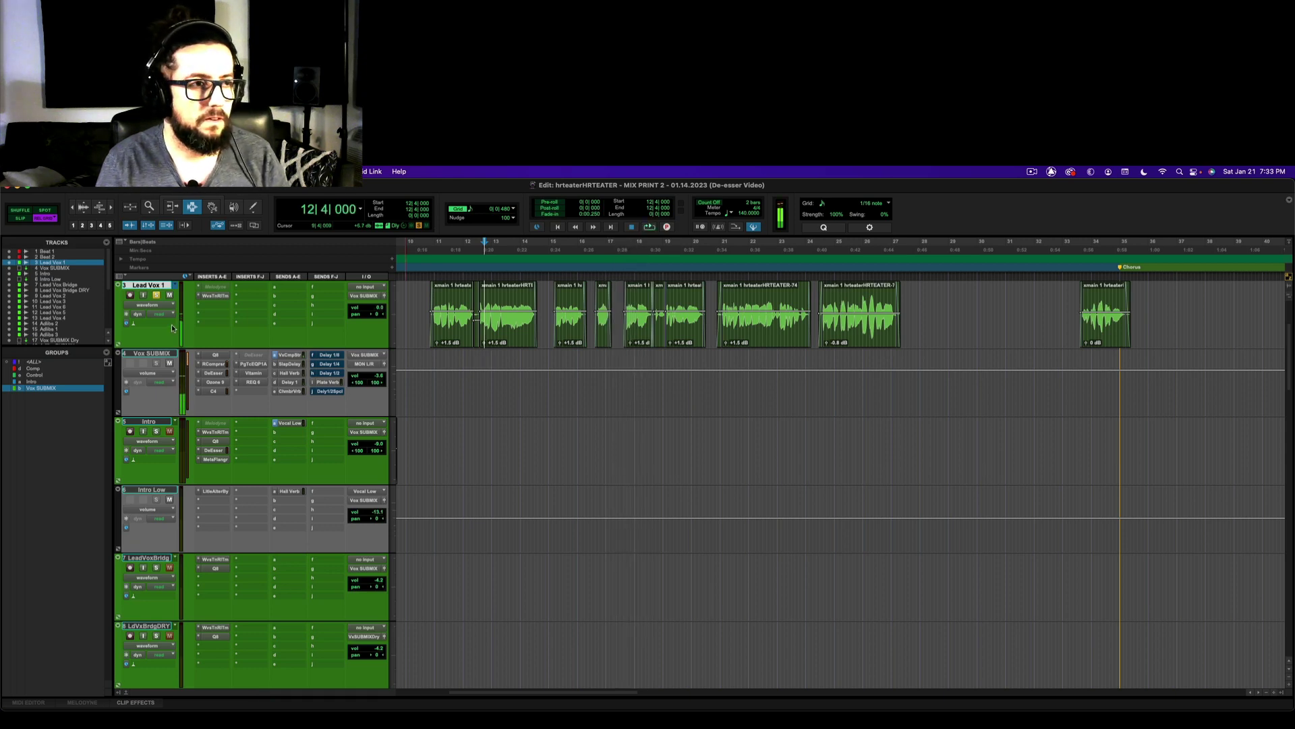
Open the DeEsser on Vox SUBMIX and play the soloed Lead Vox 1 through it from bar 11.
click(214, 373)
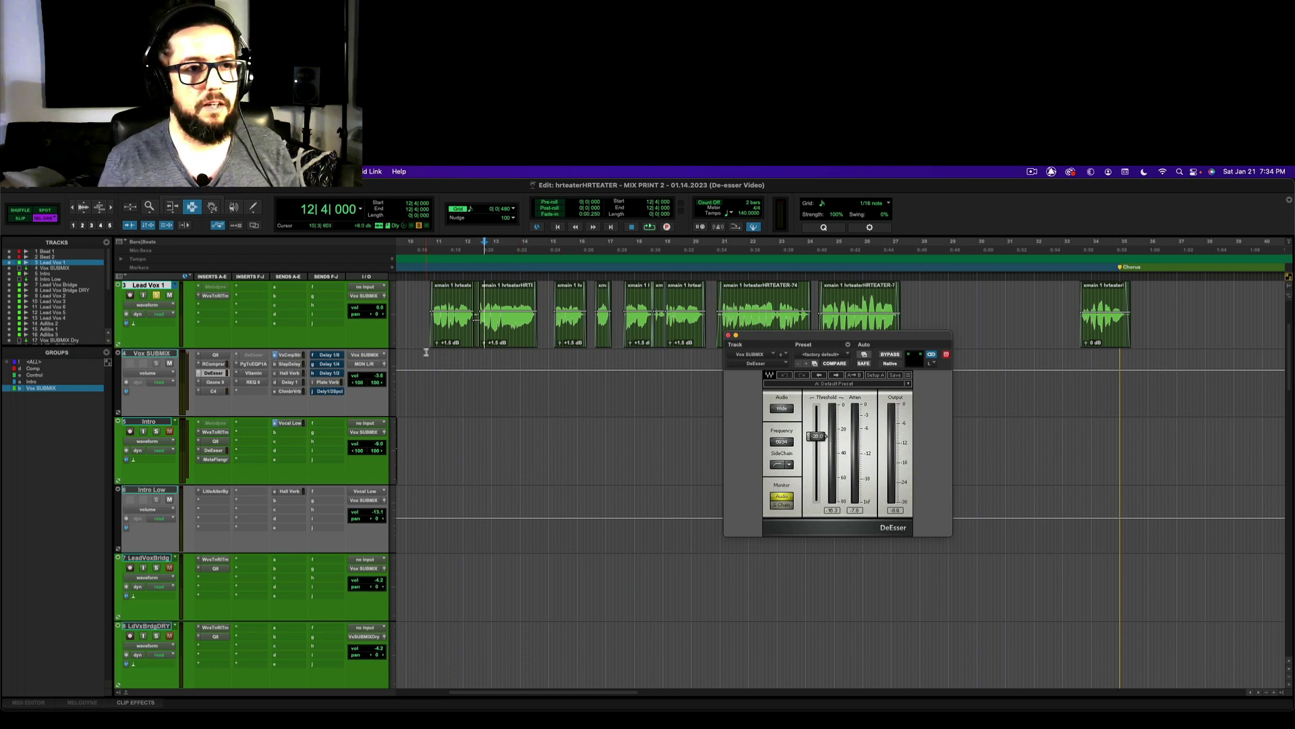
click(433, 308)
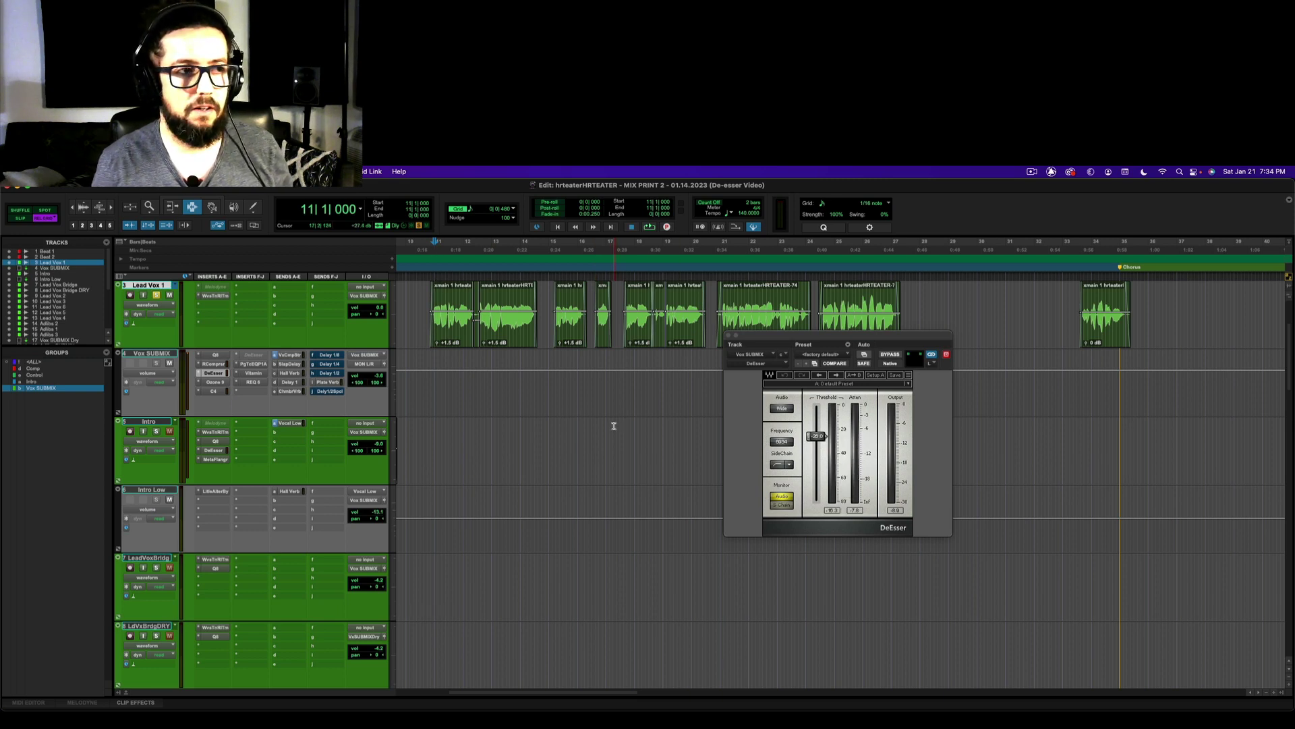
key(space)
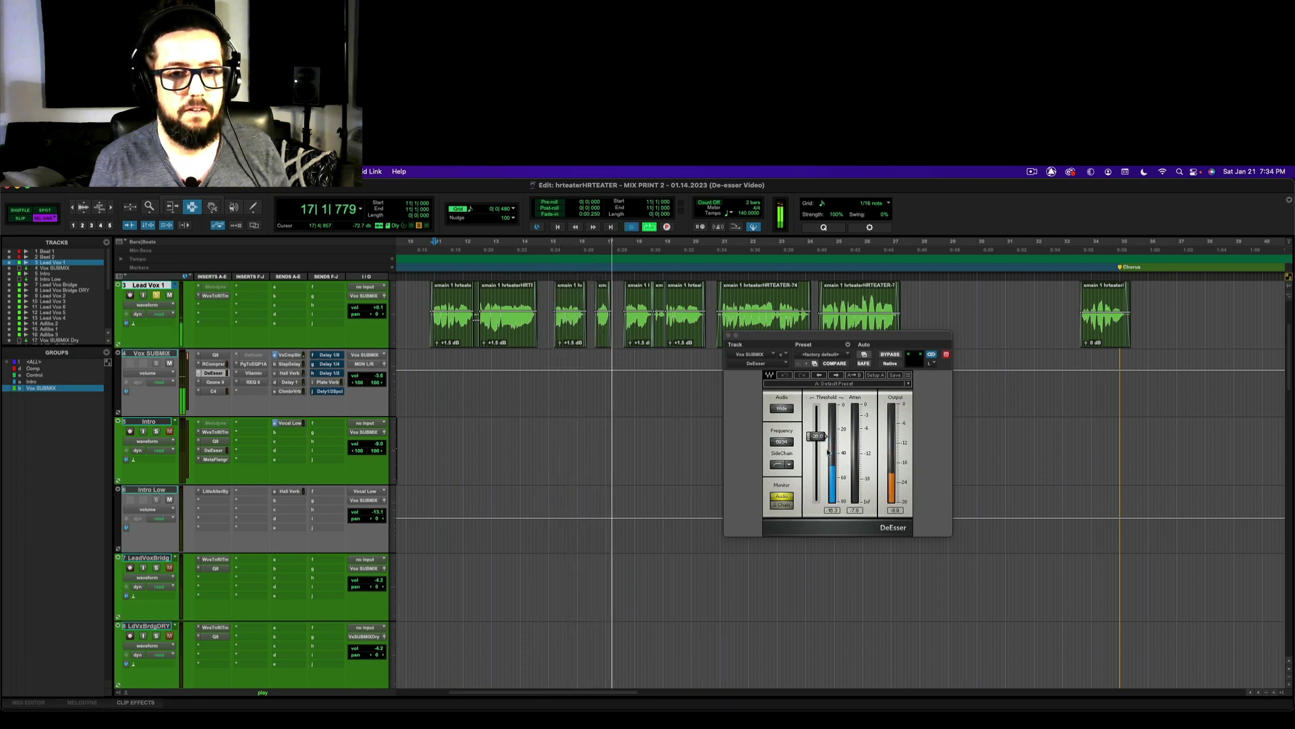
key(space)
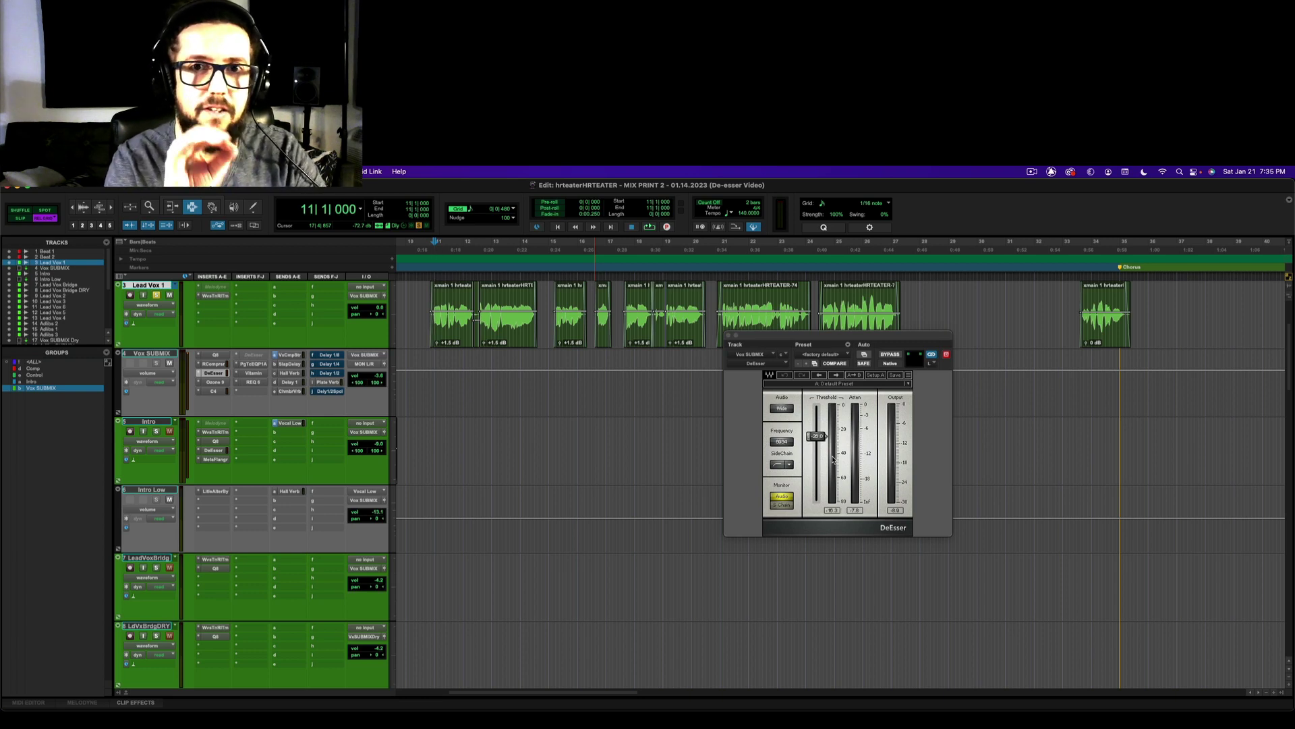
Play the soloed vocal from just before its third clip, at 15|1|480, to check the DeEsser's meters.
click(553, 336)
key(space)
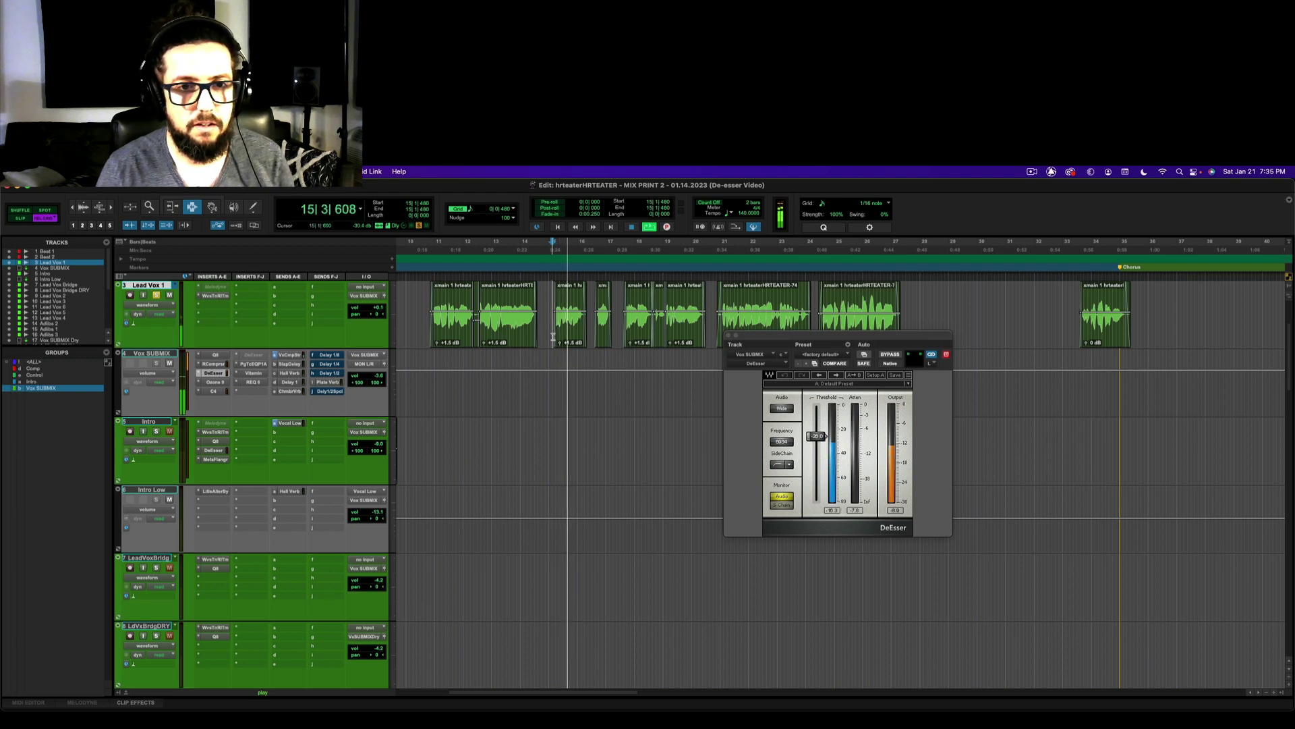
key(space)
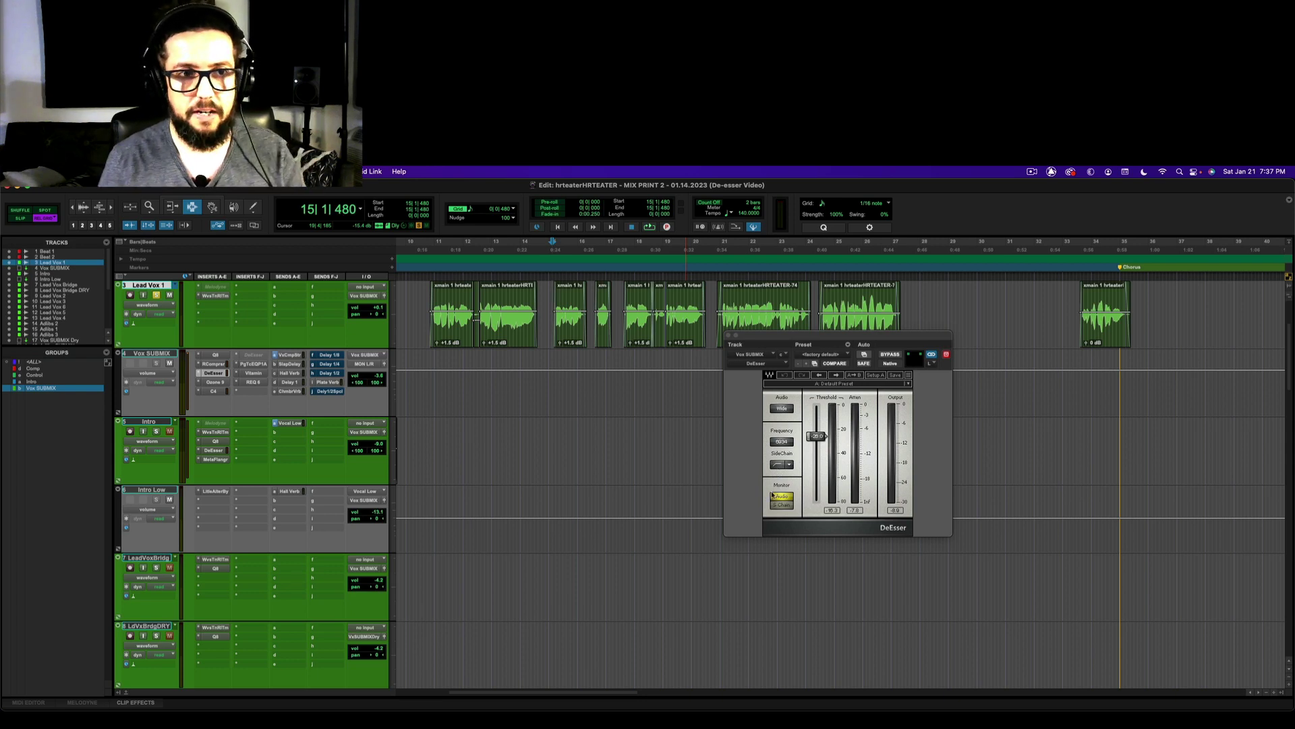
Switch the DeEsser's monitor to SideChain, audition the vocal from bar 11, and return the play position to 15|1|480.
click(434, 311)
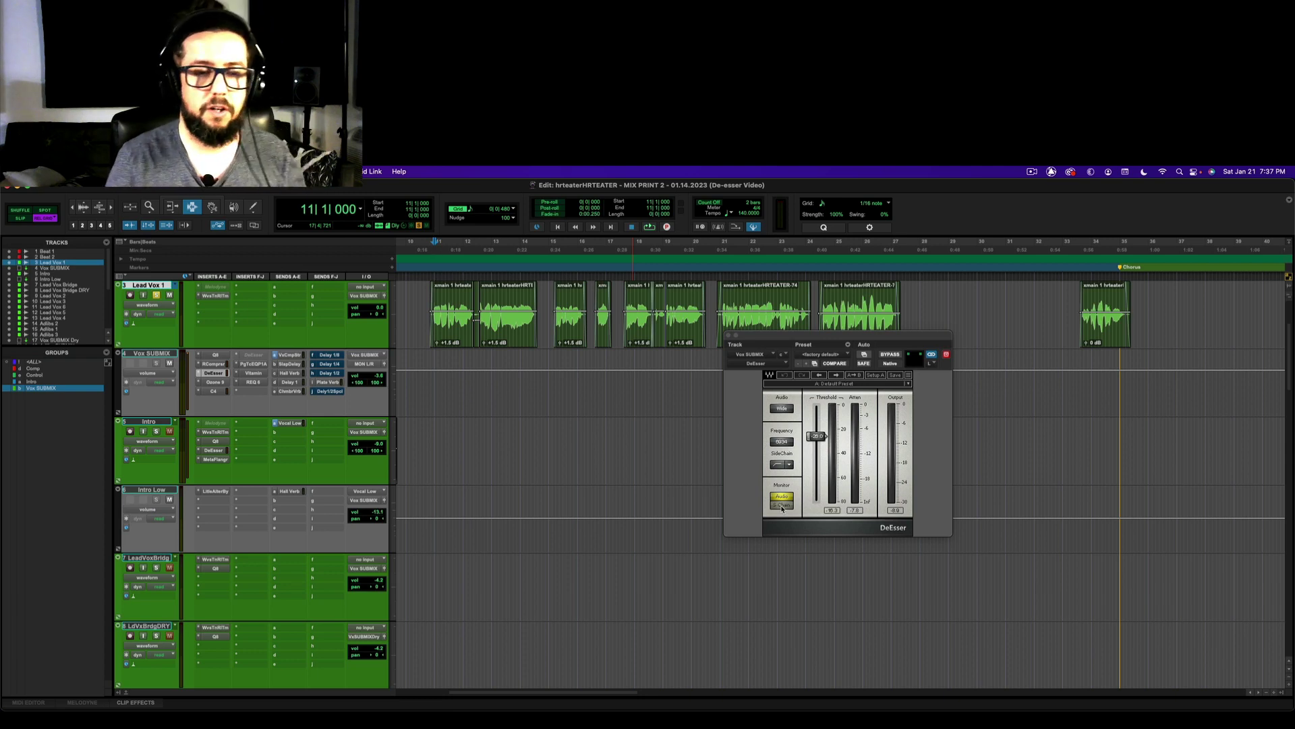
click(785, 506)
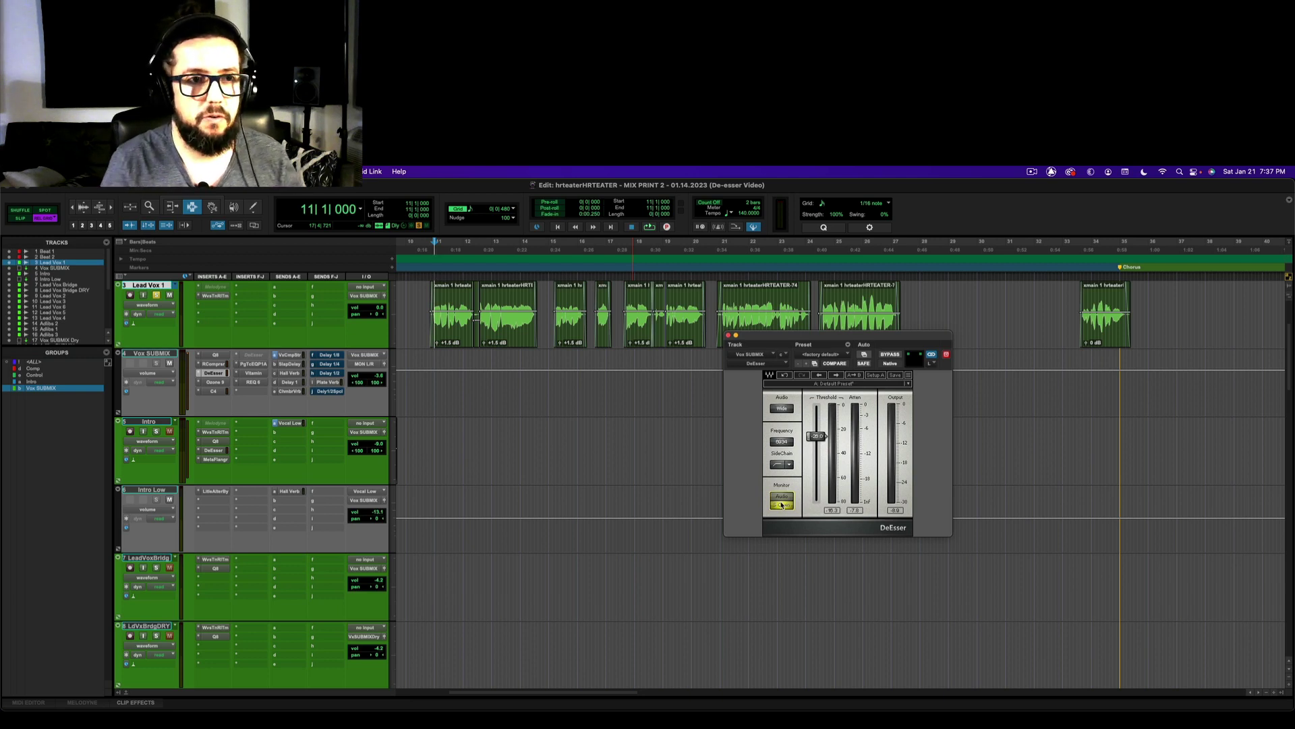
key(space)
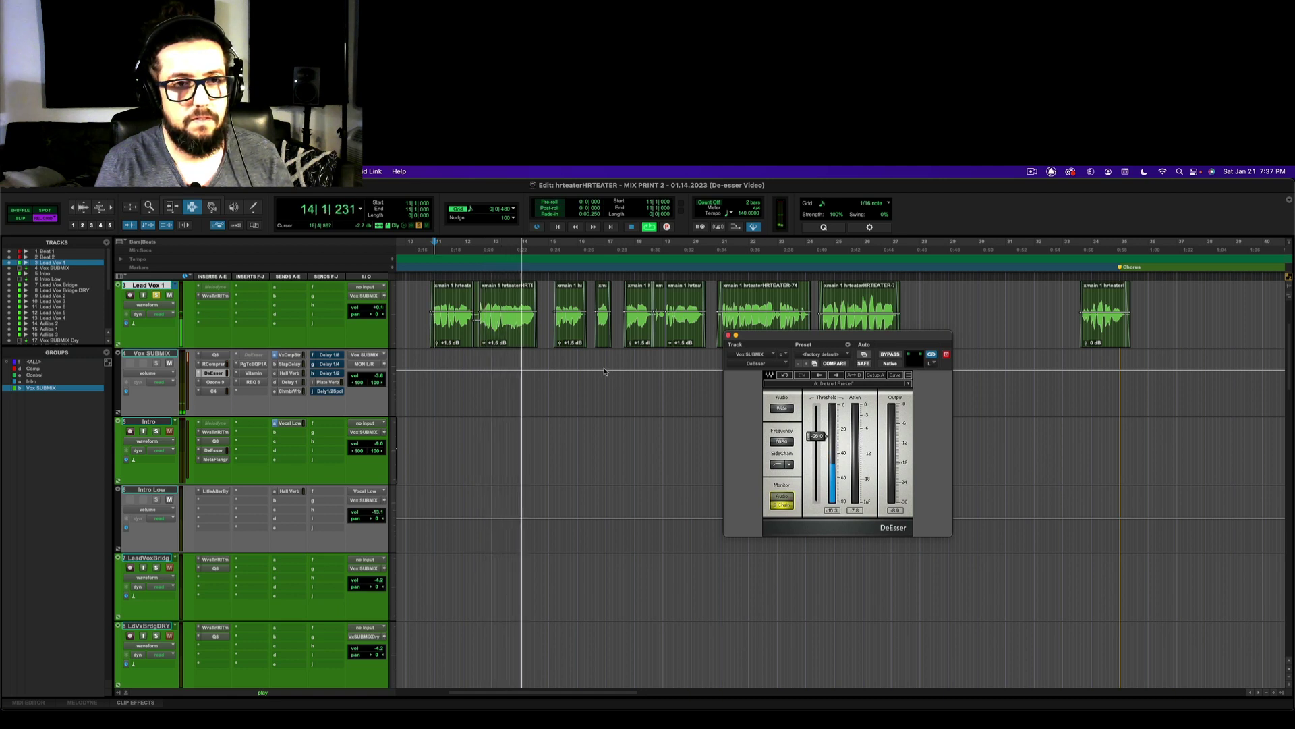
key(space)
click(553, 319)
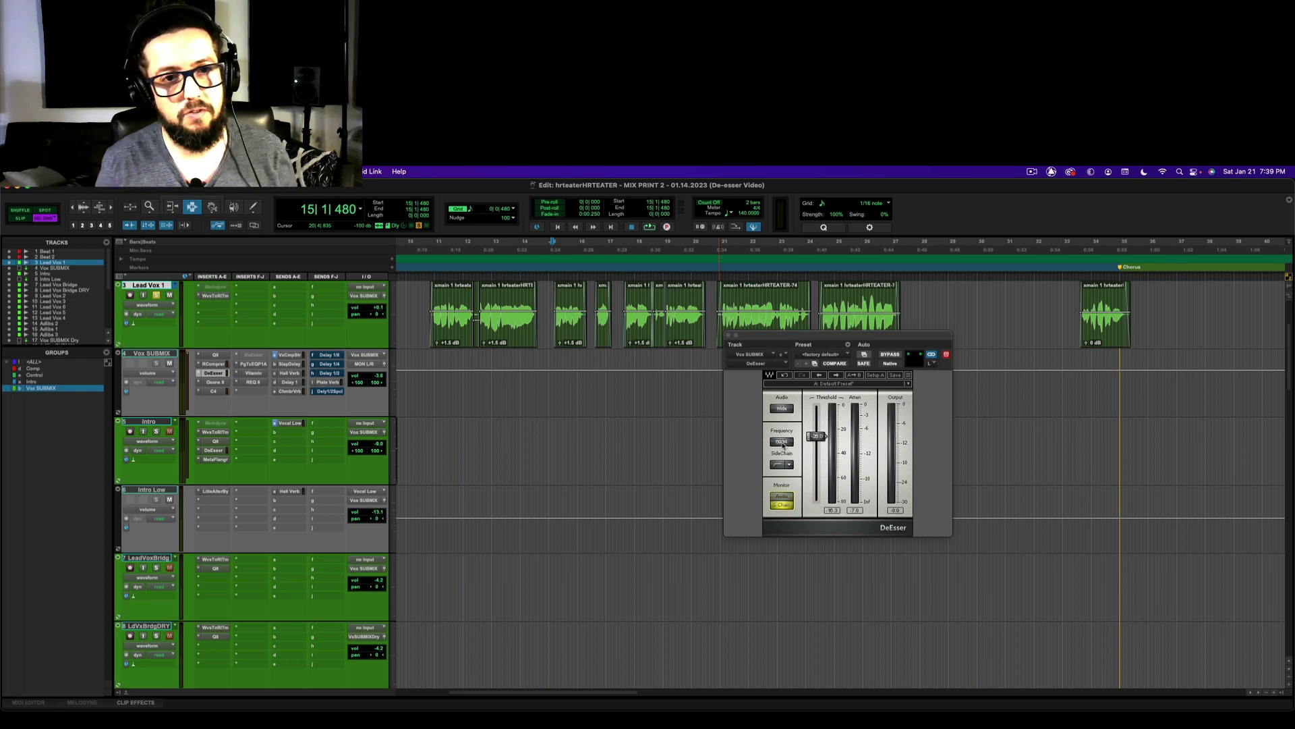
Try a lower and a higher DeEsser frequency while auditioning the sidechain signal from 15|1|480, and undo the frequency adjustment.
key(space)
drag(784, 446, 785, 473)
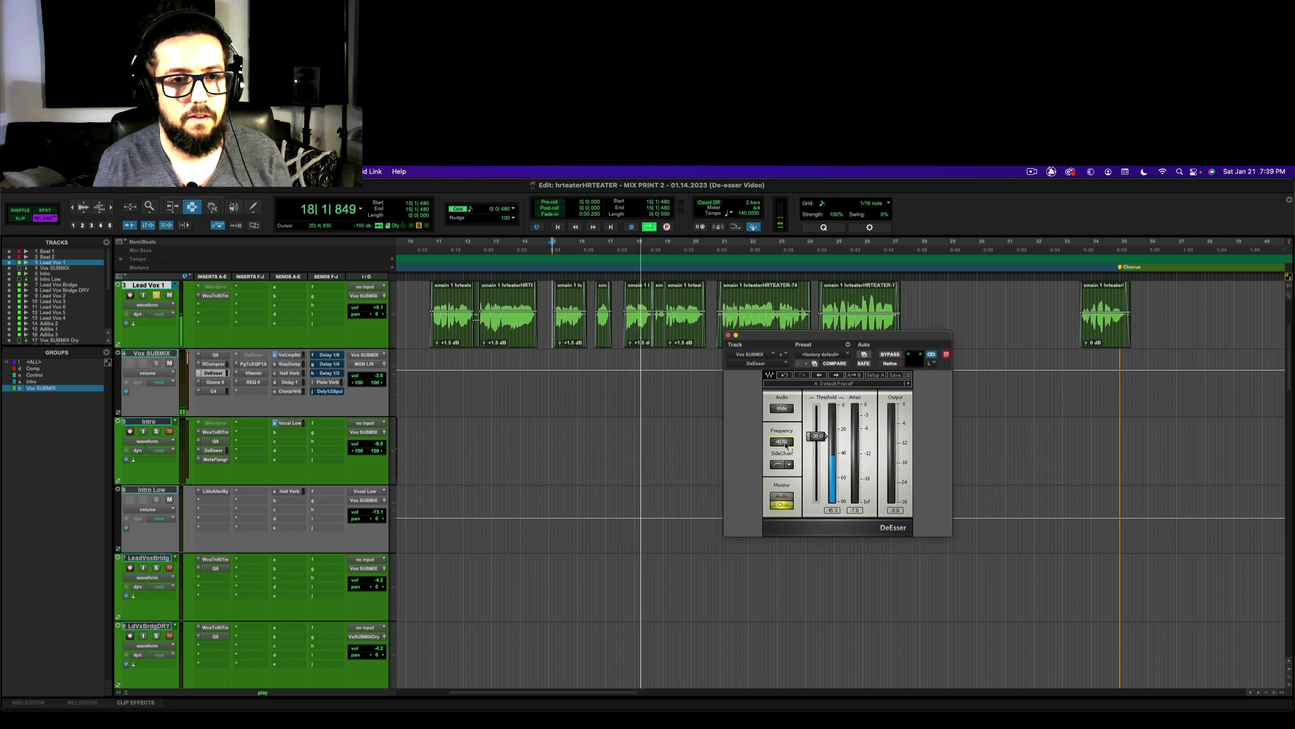
key(space)
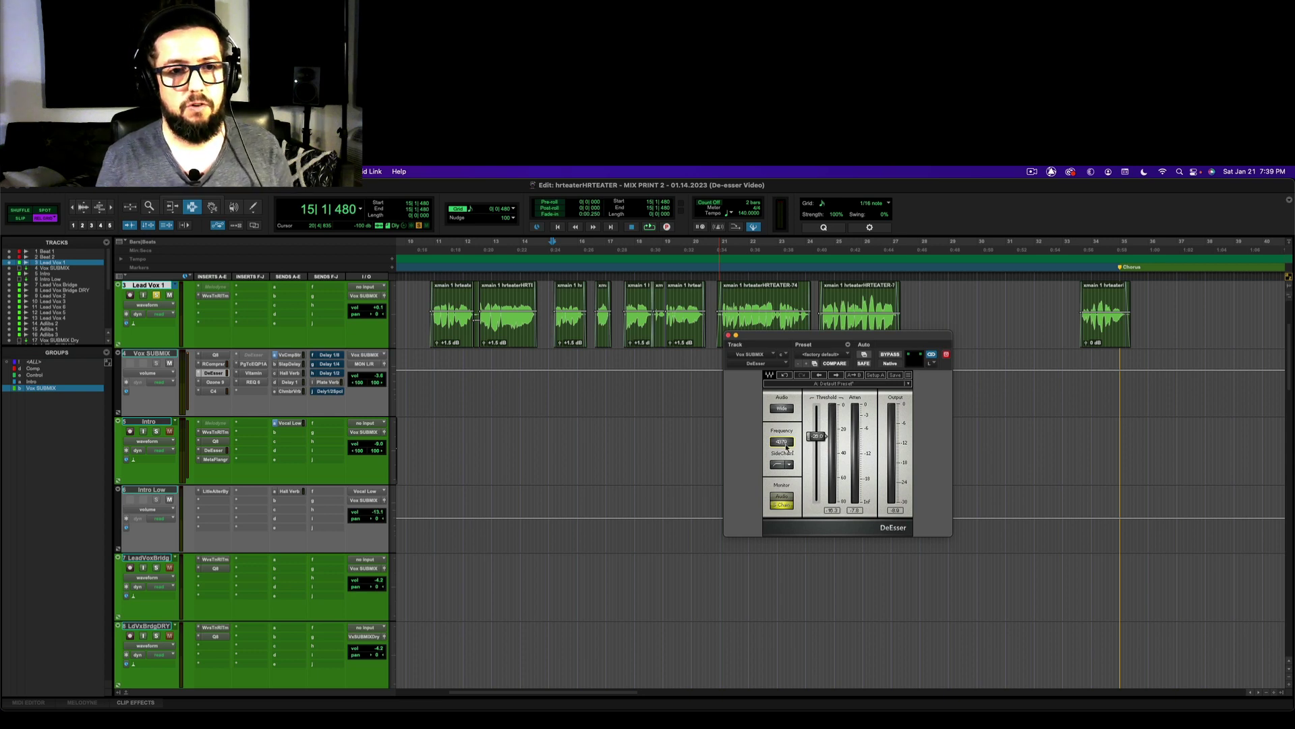
key(space)
drag(781, 441, 781, 418)
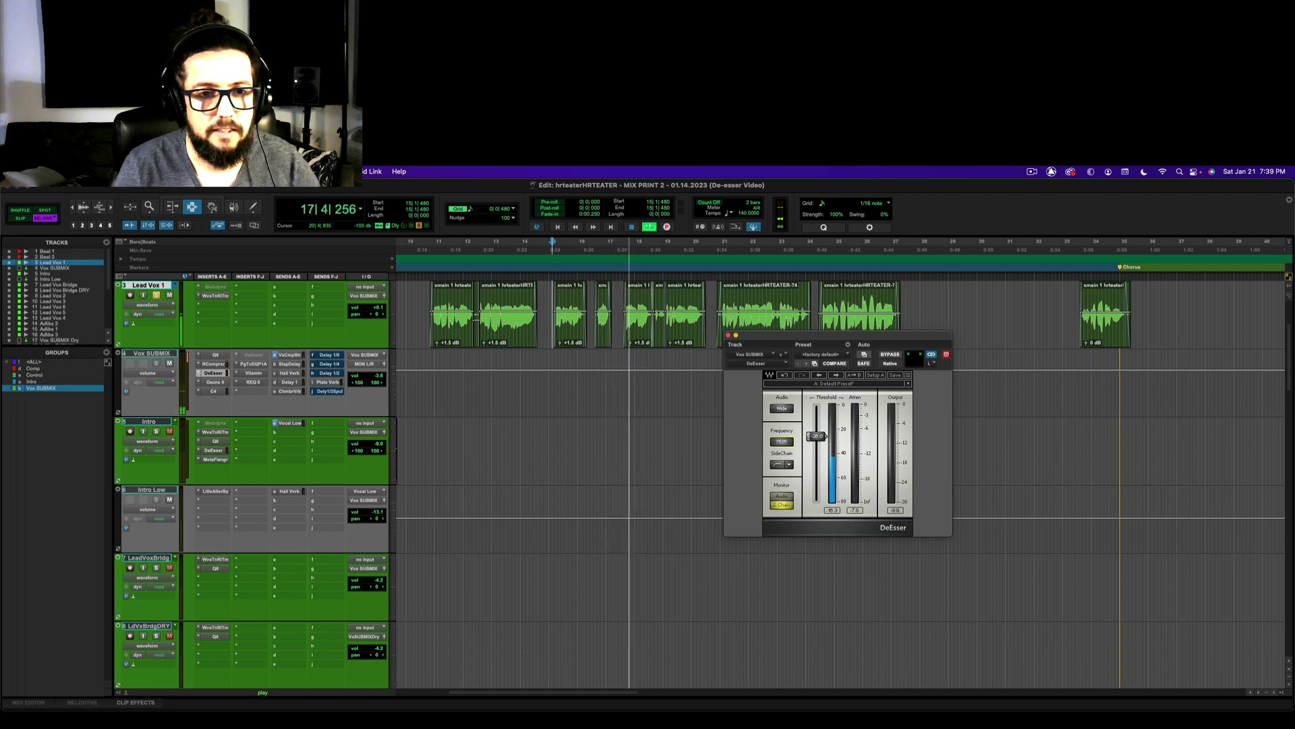
key(space)
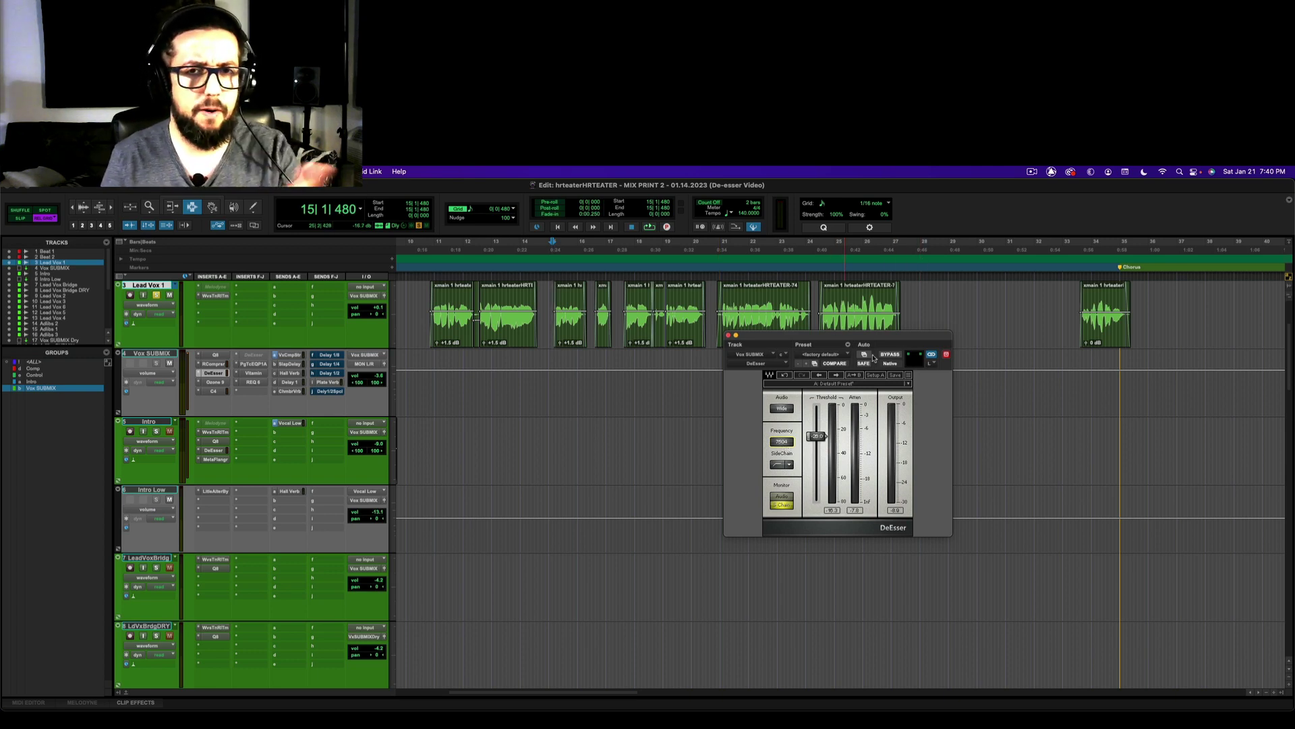
click(784, 376)
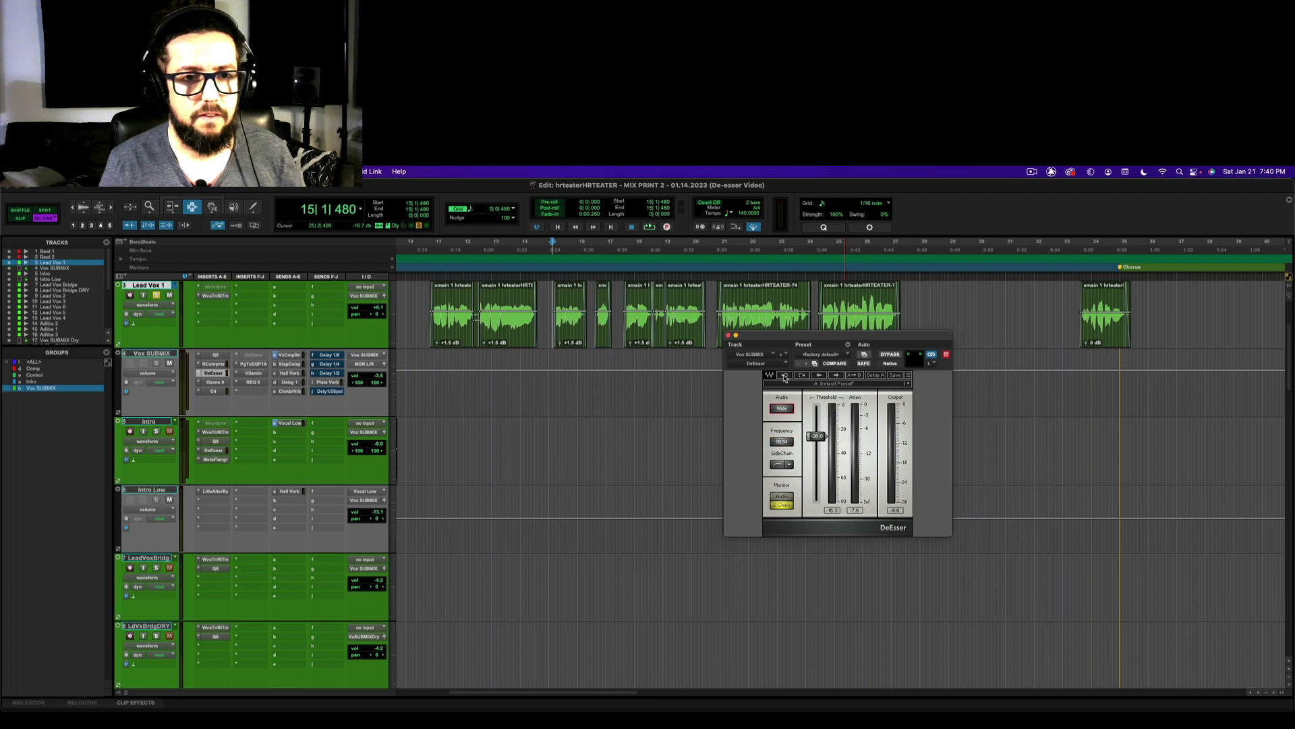
Audition the DeEsser's sidechain signal from 15|1|480, and again from just before the long vocal clip at 20|4|480.
key(space)
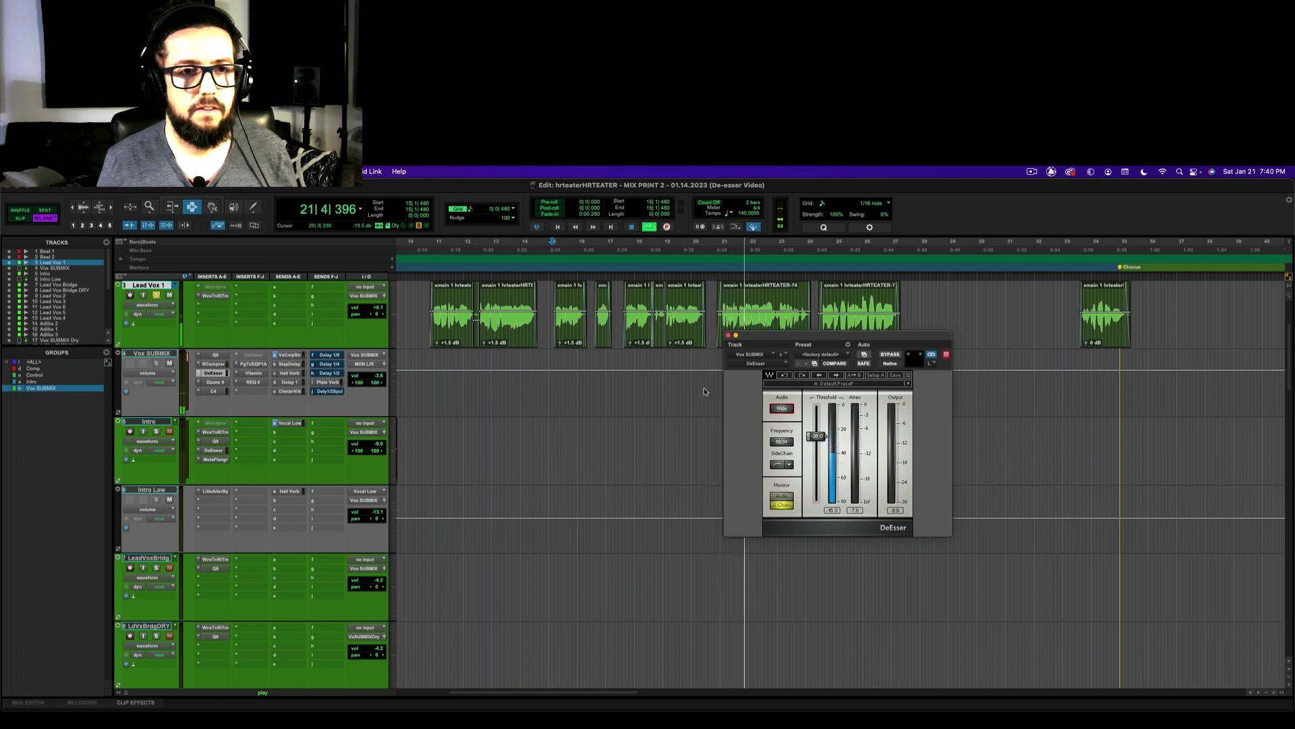
click(716, 316)
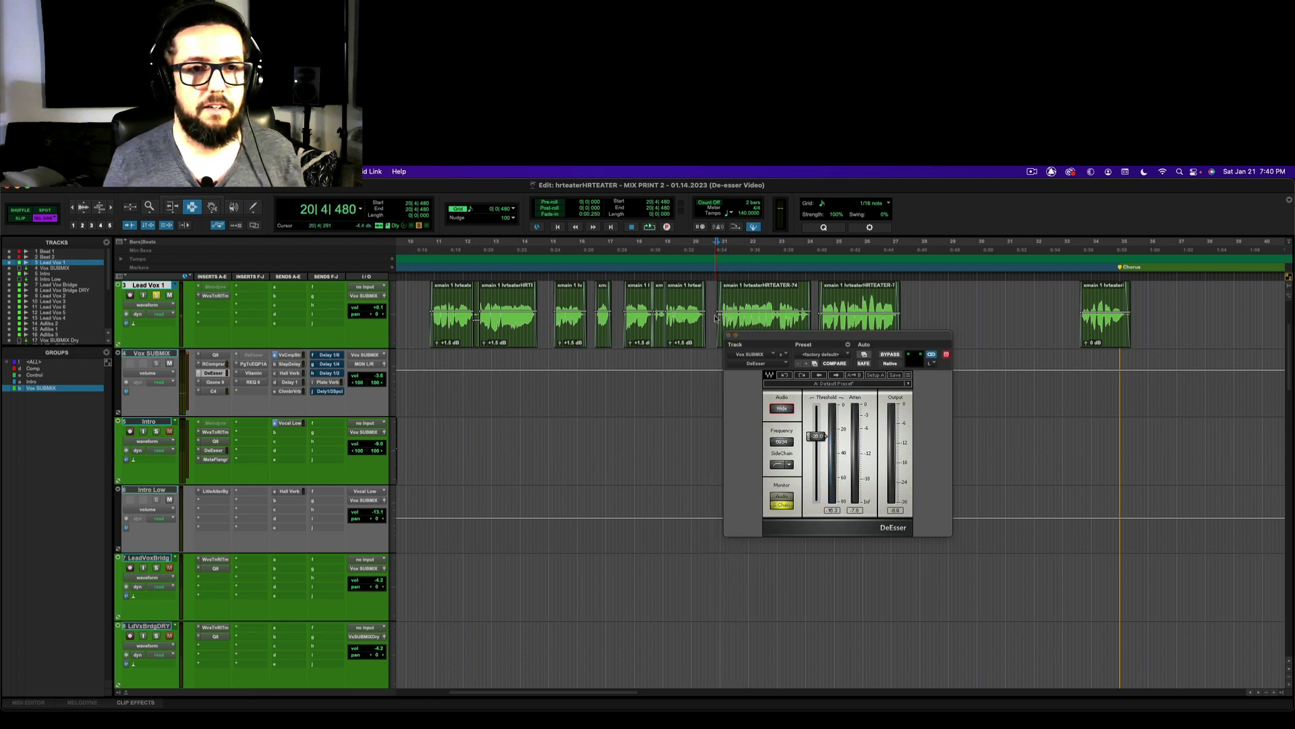
key(space)
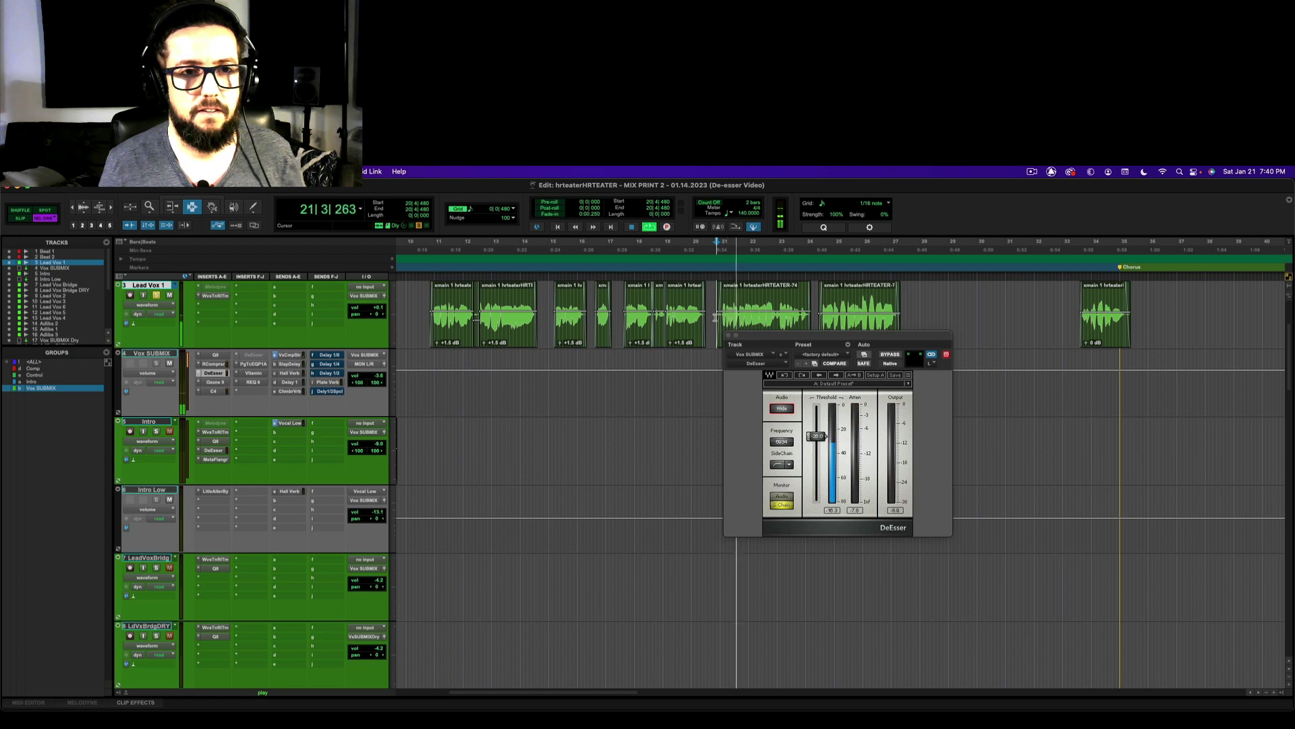
key(space)
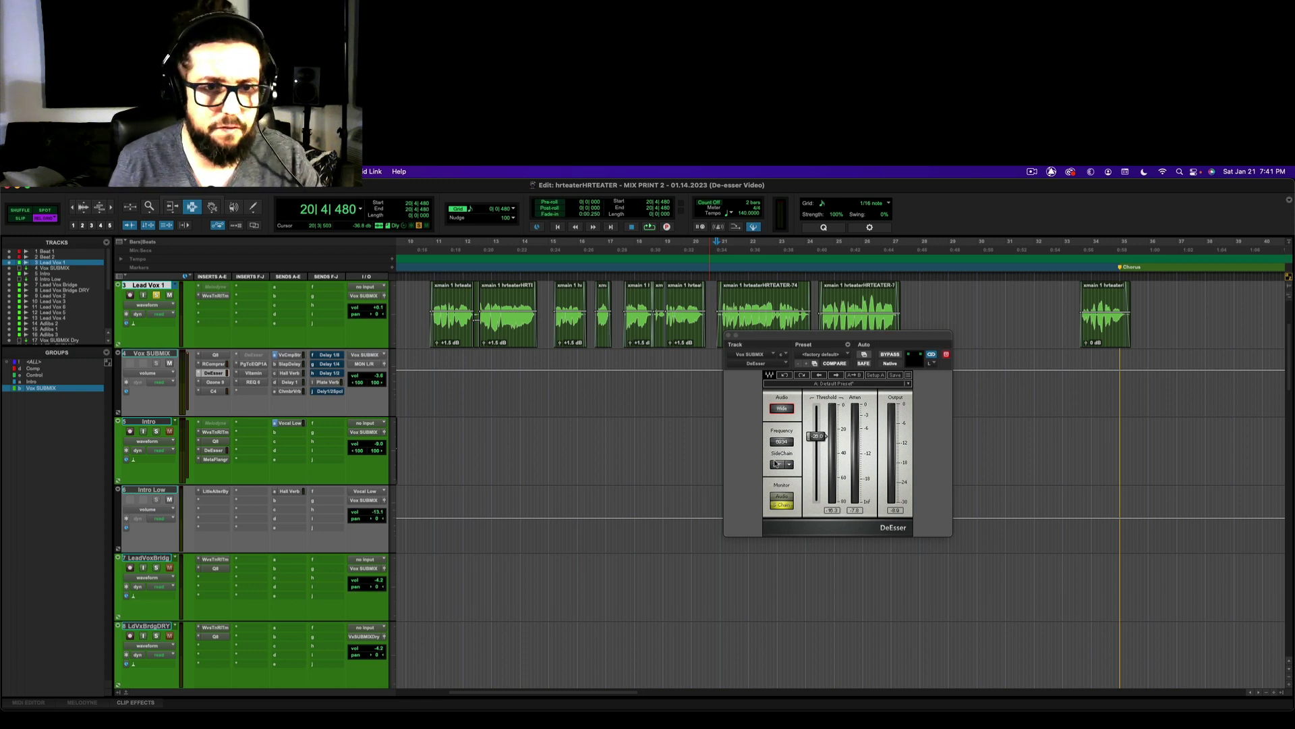
Return the DeEsser's monitor to Audio and demonstrate the Wide and Split audio modes, ending on Wide.
click(782, 500)
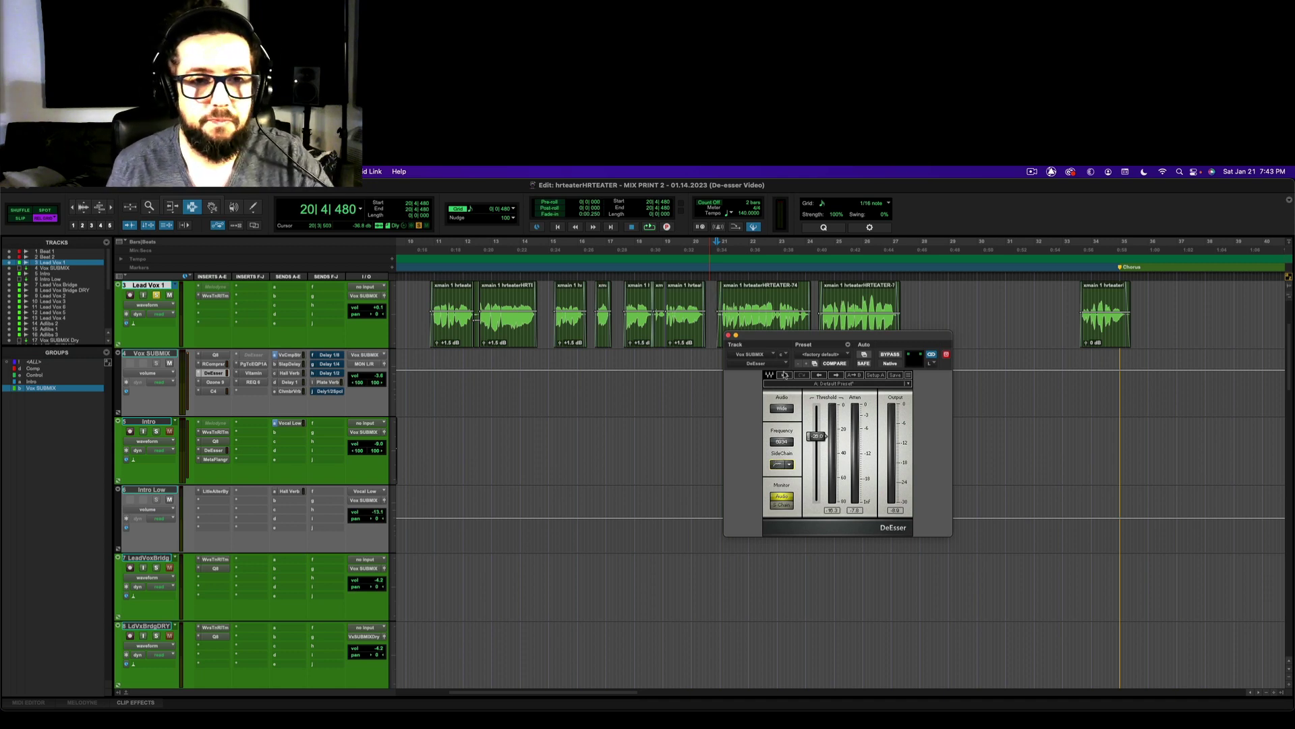
click(782, 409)
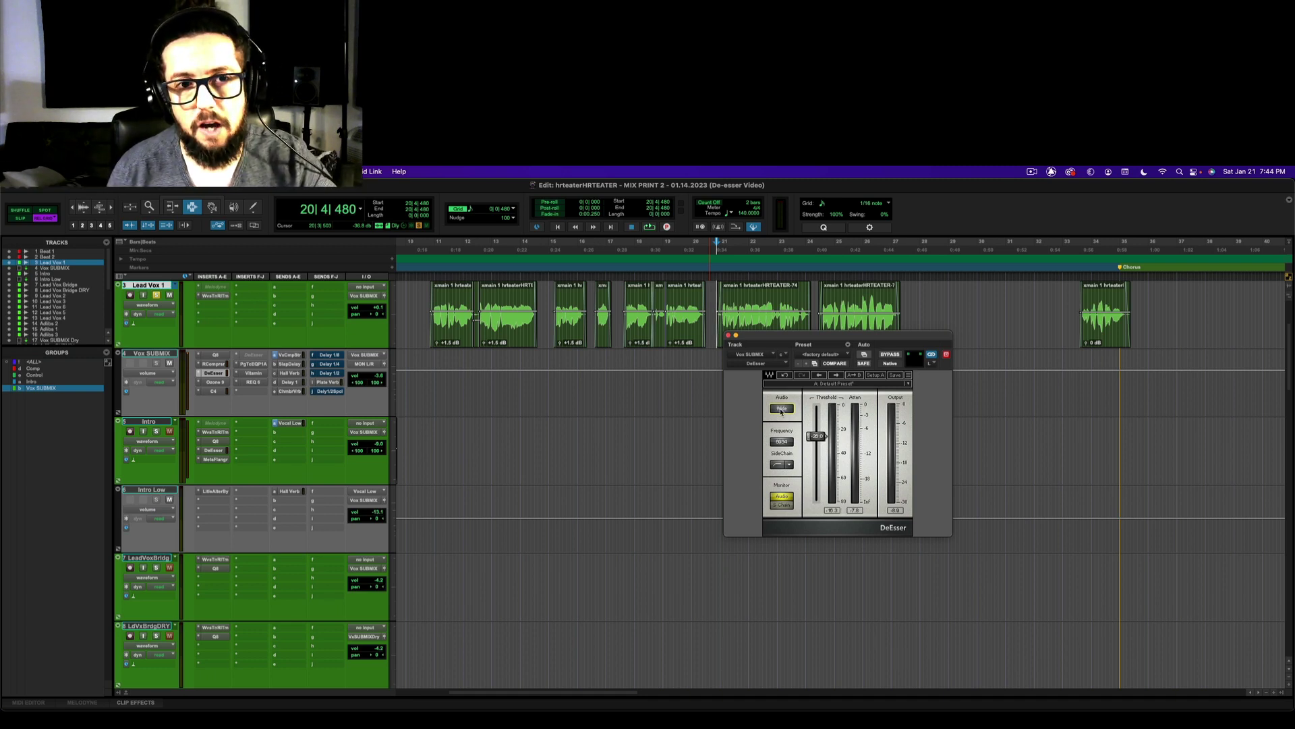
click(781, 408)
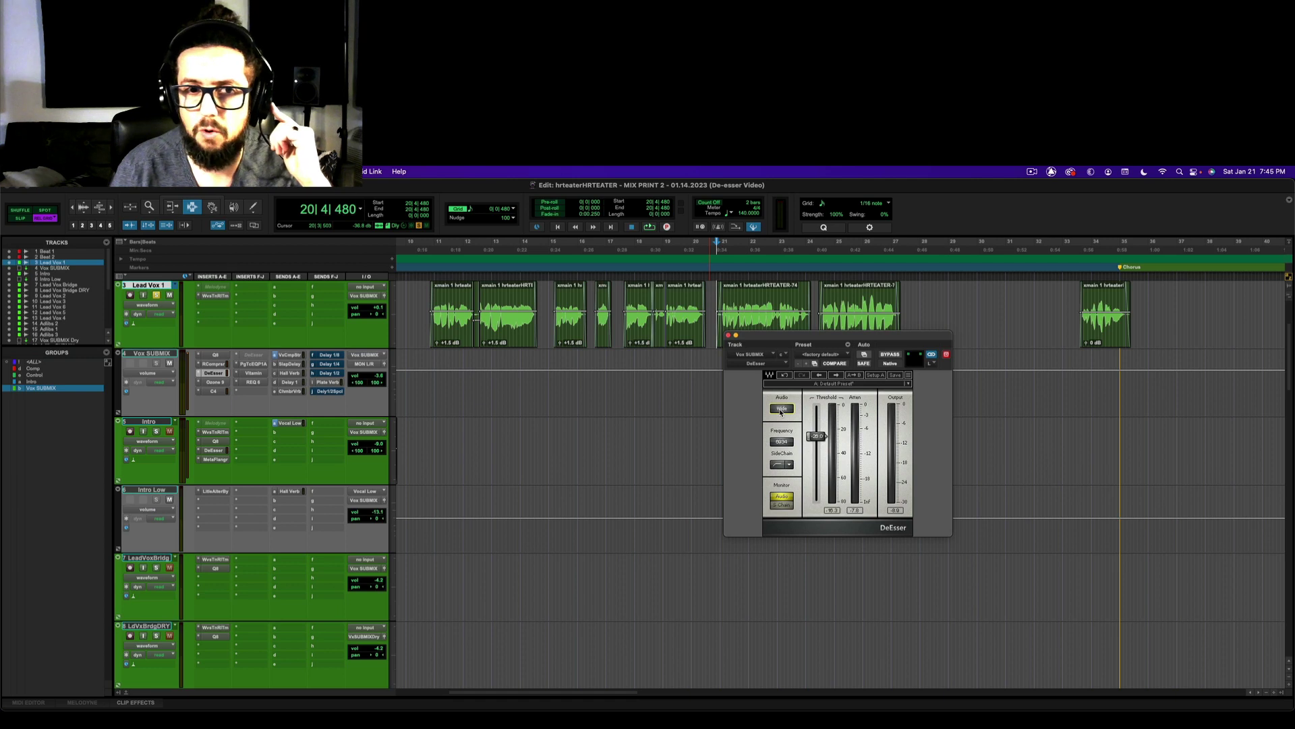
click(781, 409)
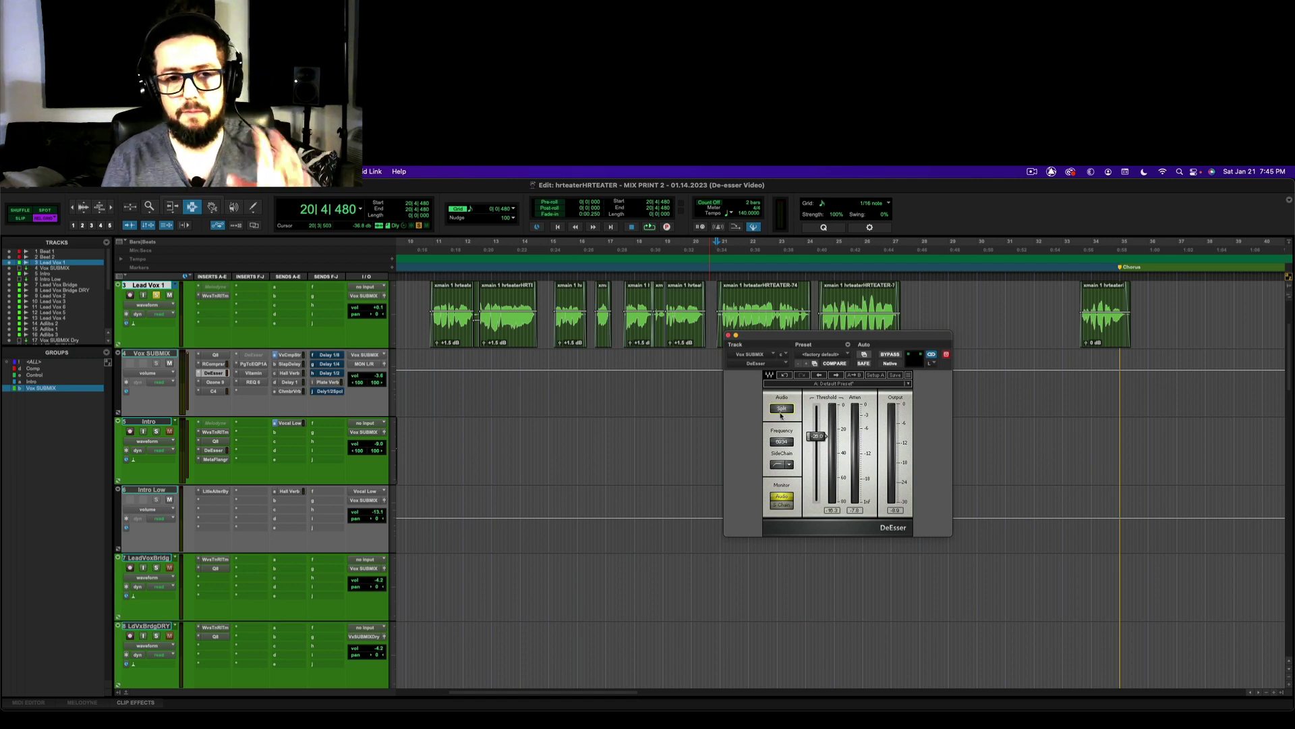
click(781, 410)
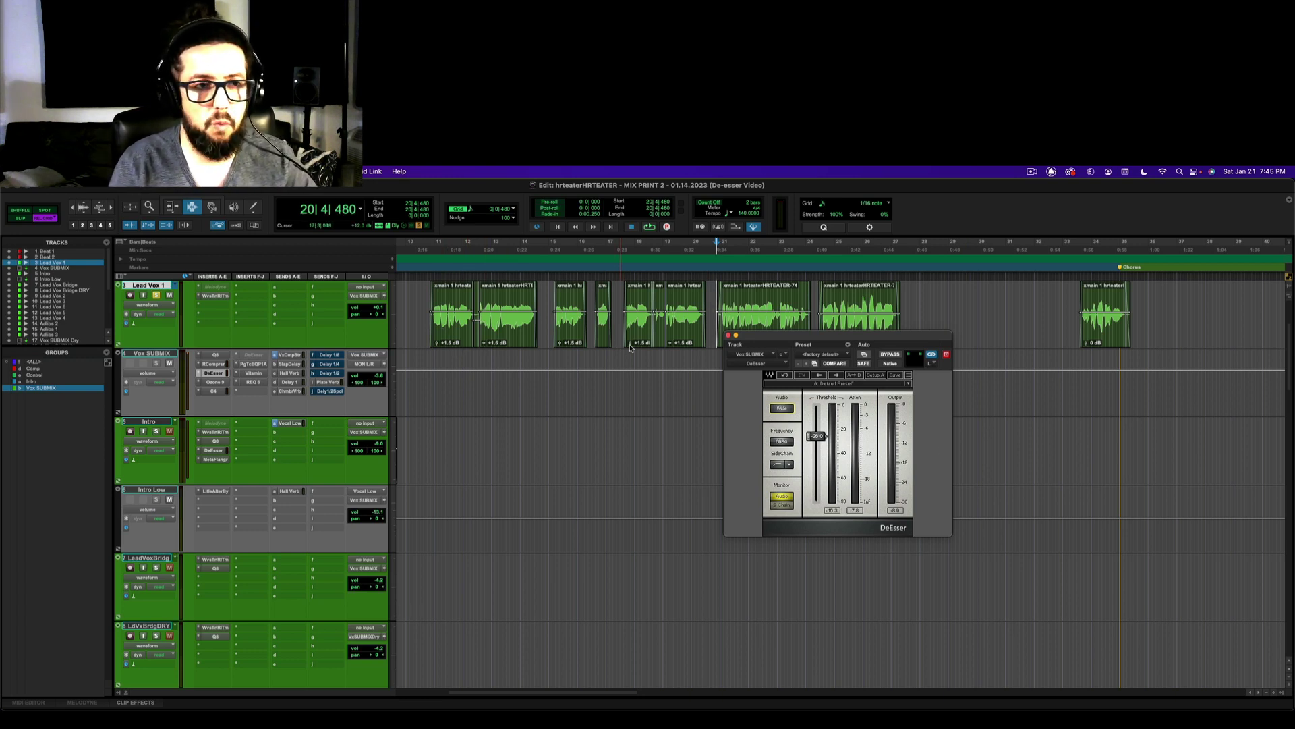
Audition the soloed vocal with the DeEsser in Wide mode, from 10|4|480 and again from 15|1|480.
click(435, 305)
key(space)
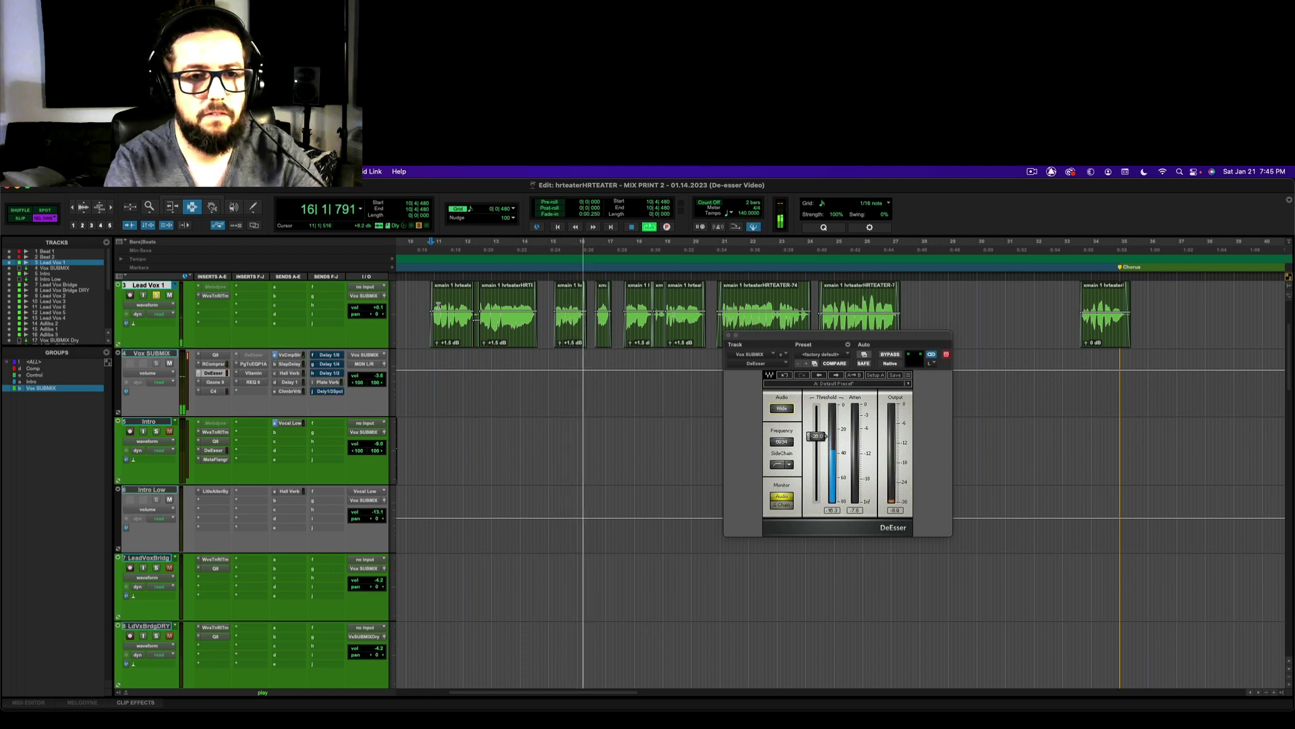
key(space)
click(551, 311)
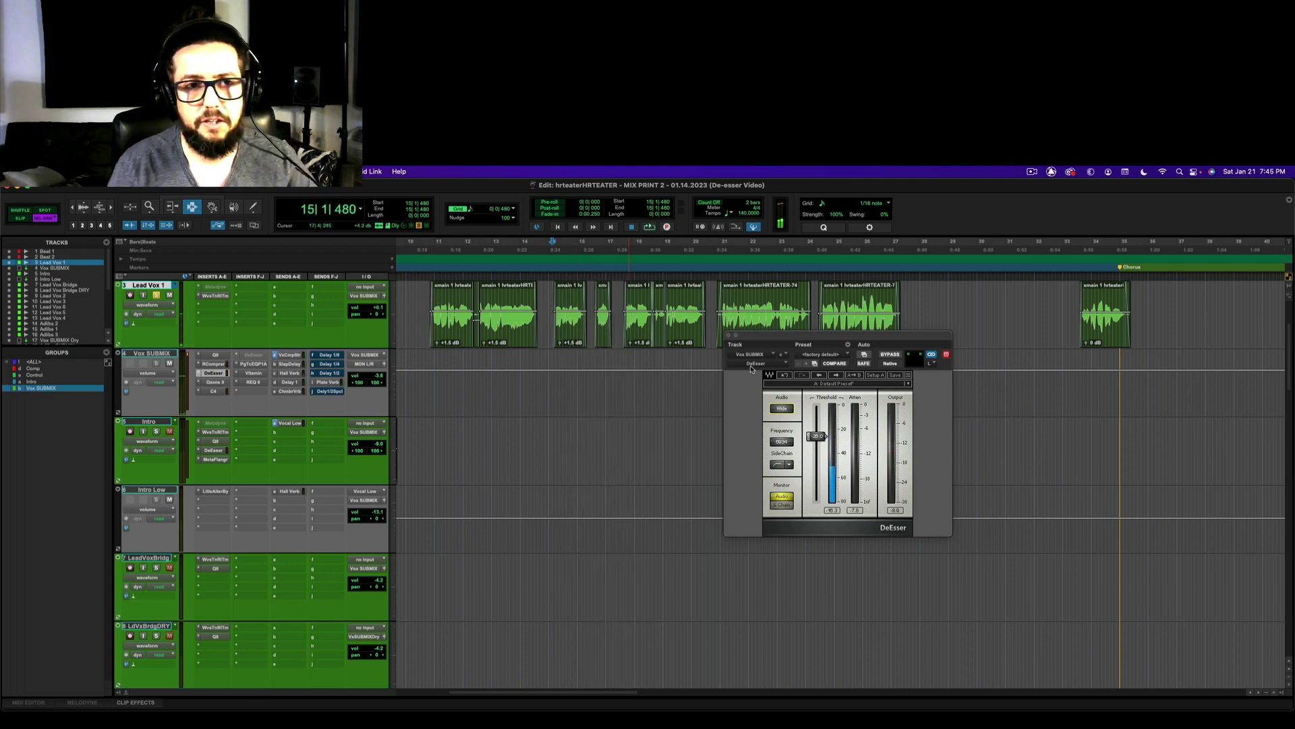
key(space)
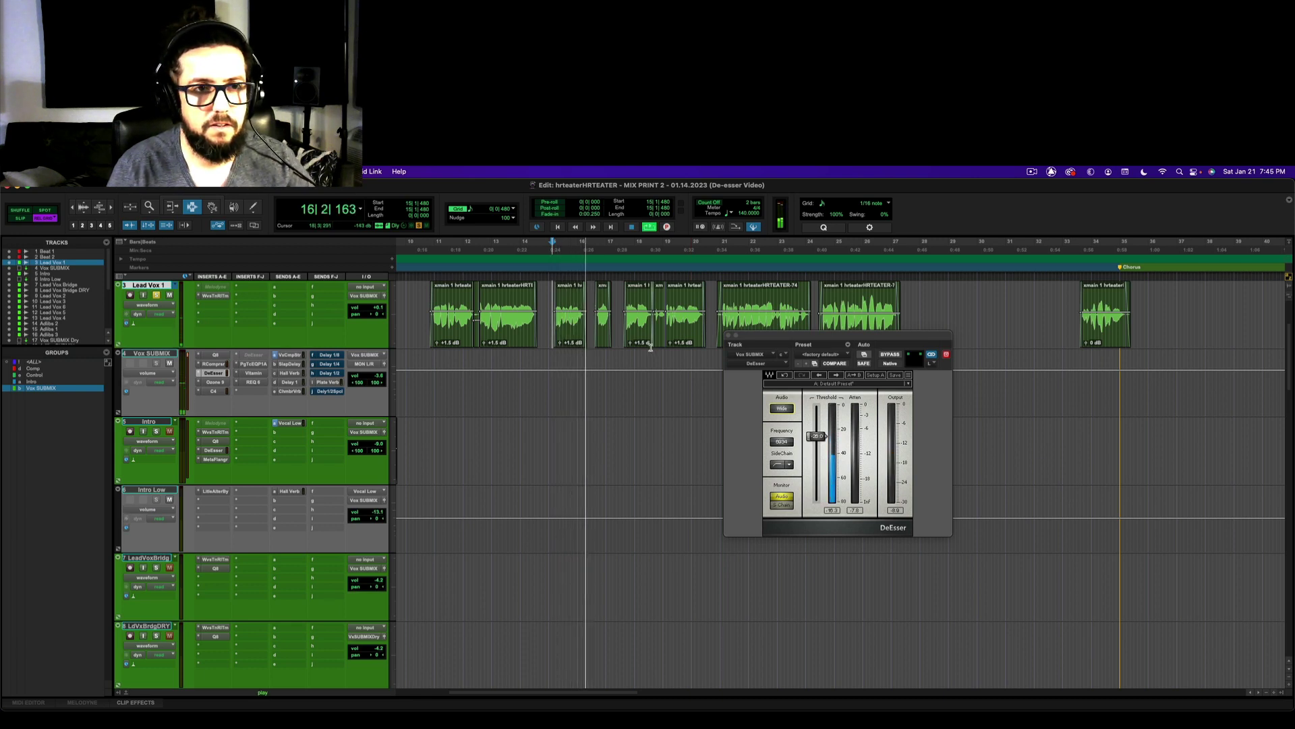
key(space)
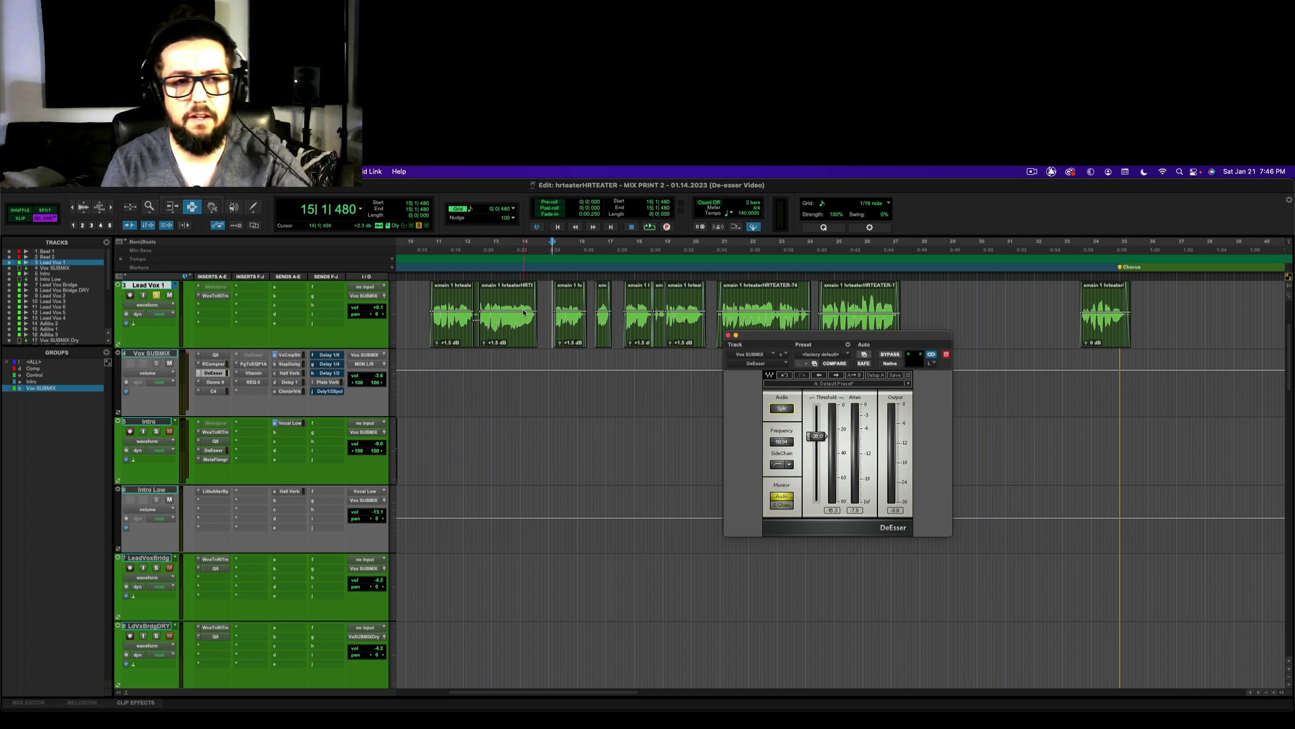
Audition the soloed vocal with the DeEsser in Split mode, from 13|3|000 and again from 15|1|480.
click(506, 311)
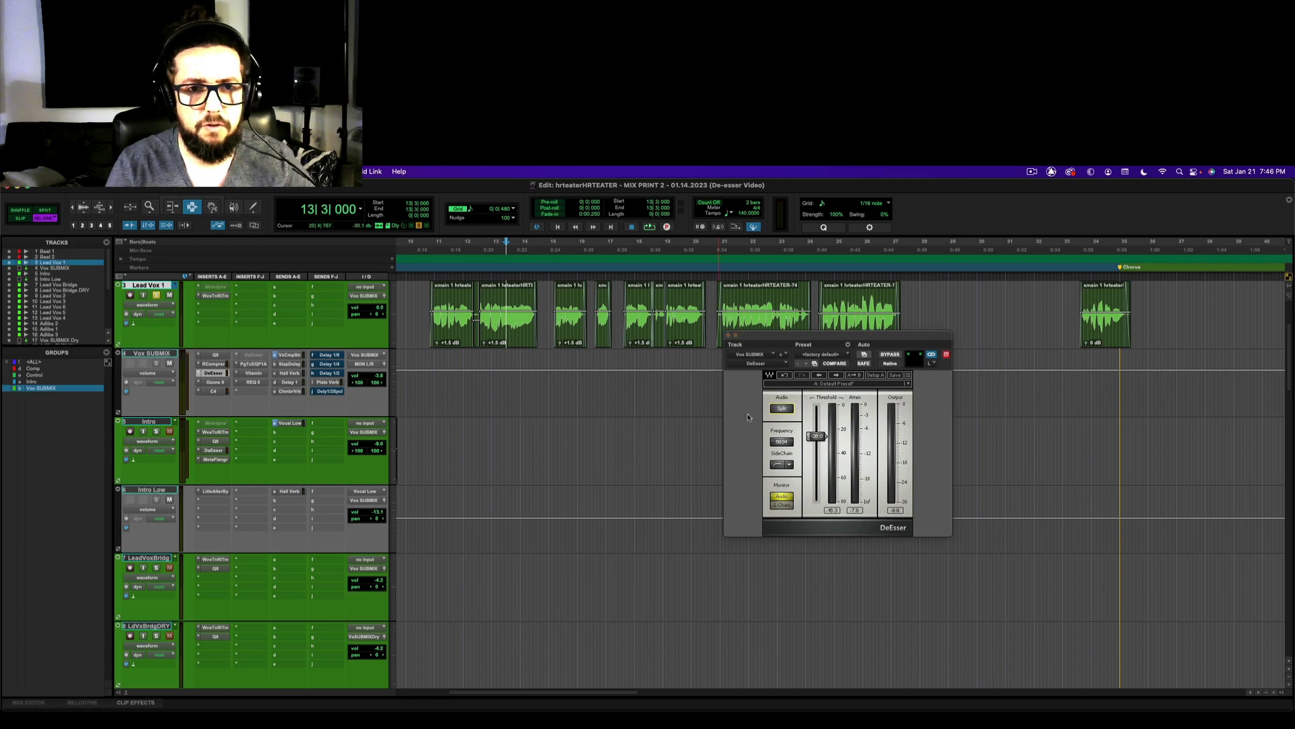
key(space)
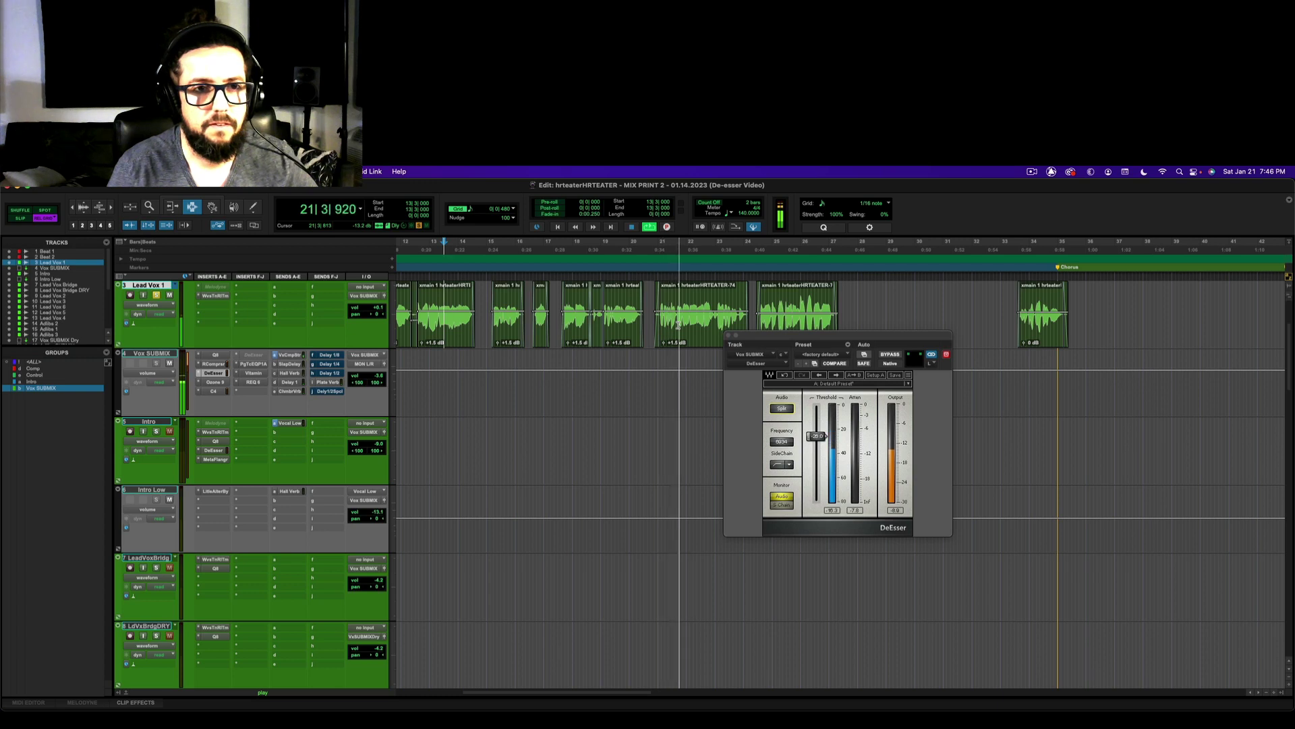
key(space)
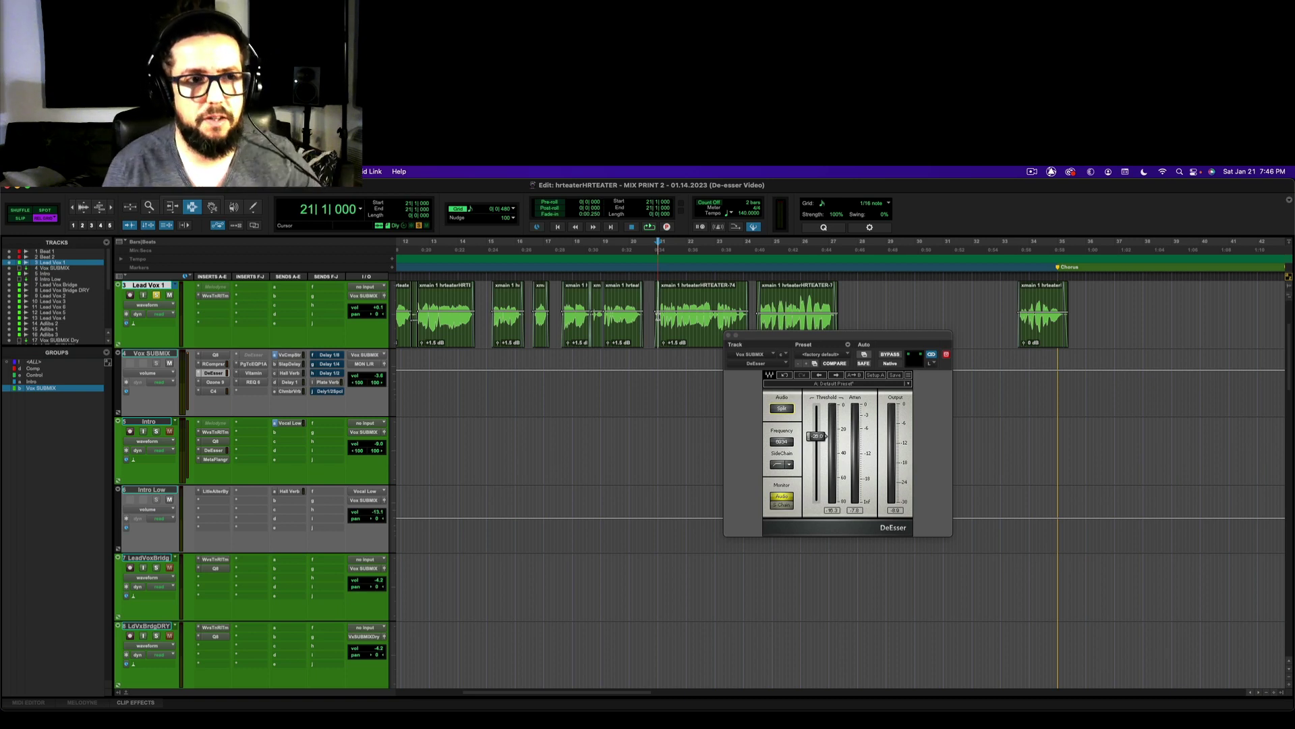
click(491, 317)
key(space)
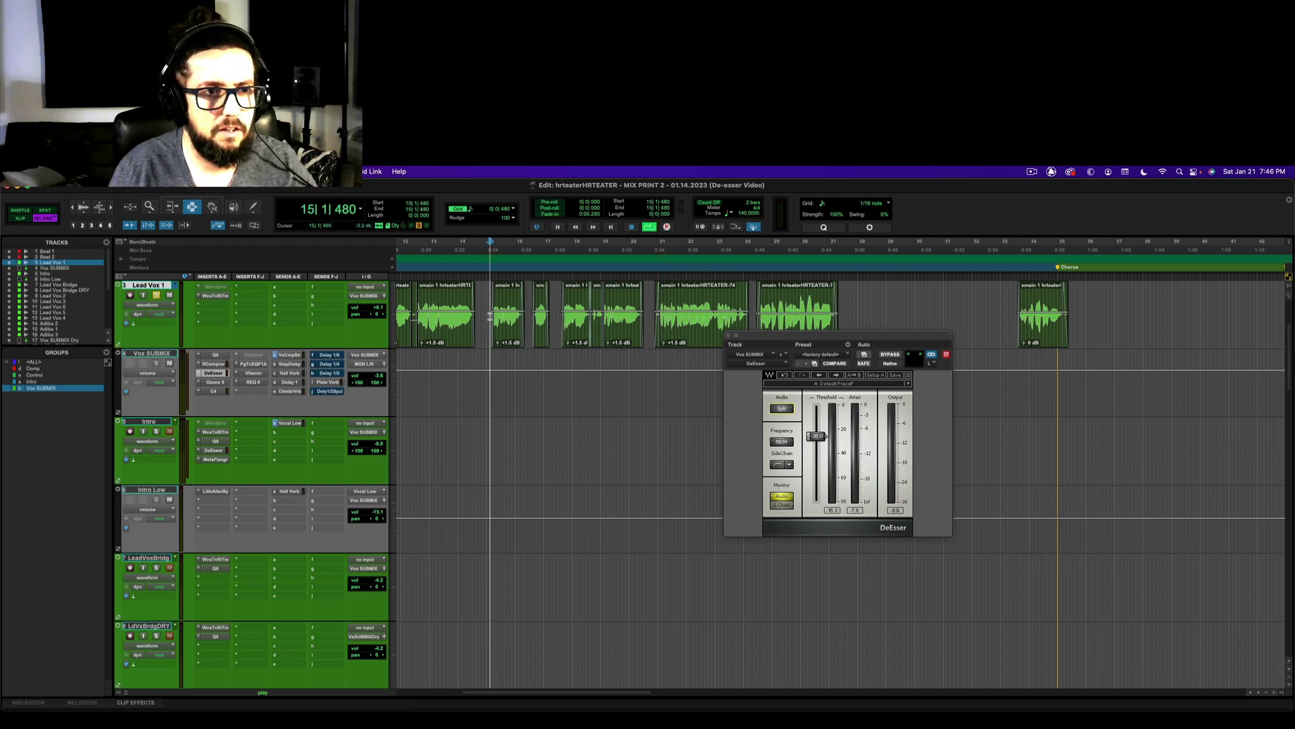
key(space)
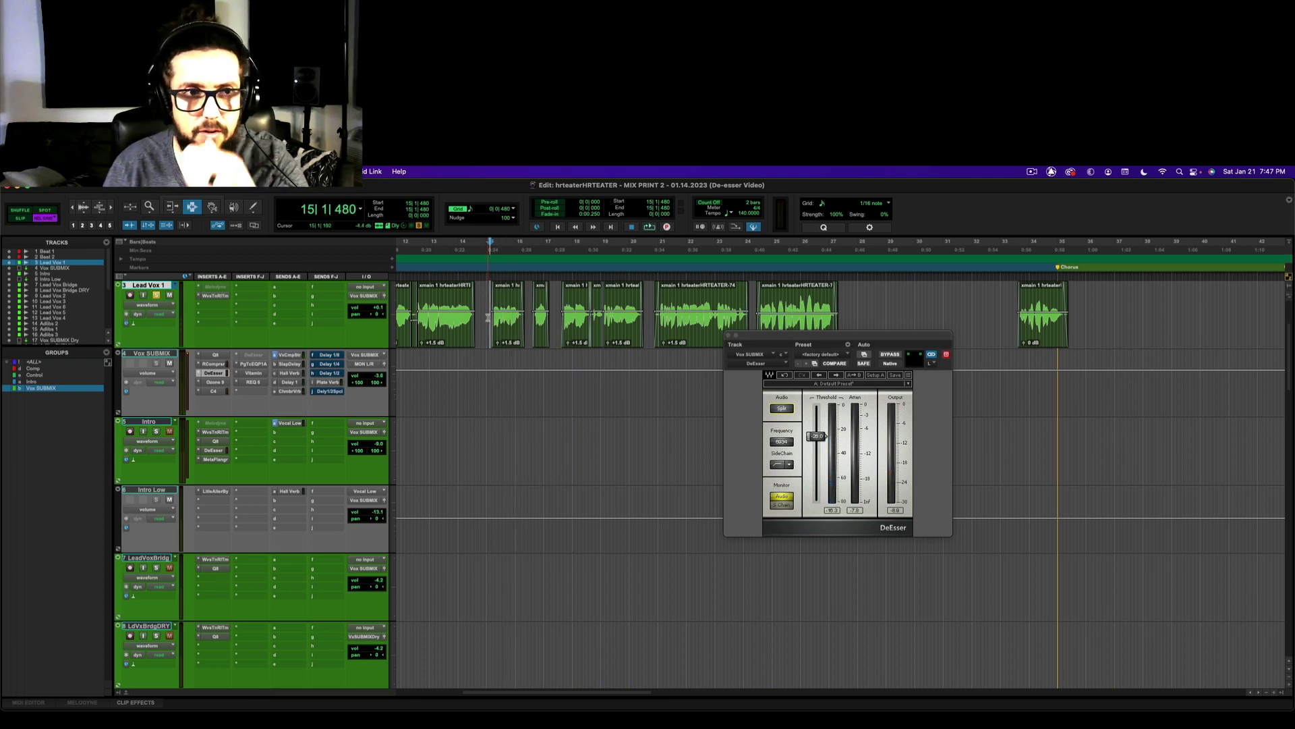
Switch the DeEsser's audio mode back to Wide and play the vocal from 15|1|480 for comparison.
click(782, 409)
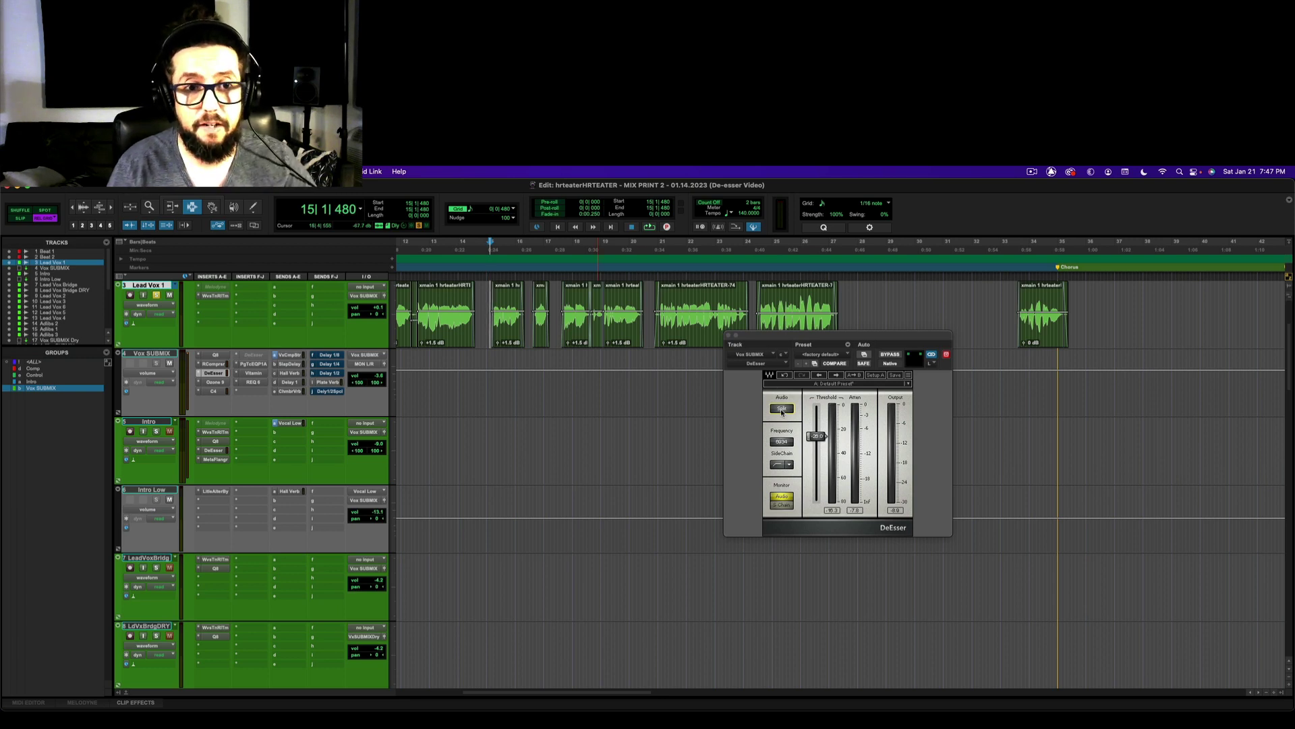
key(space)
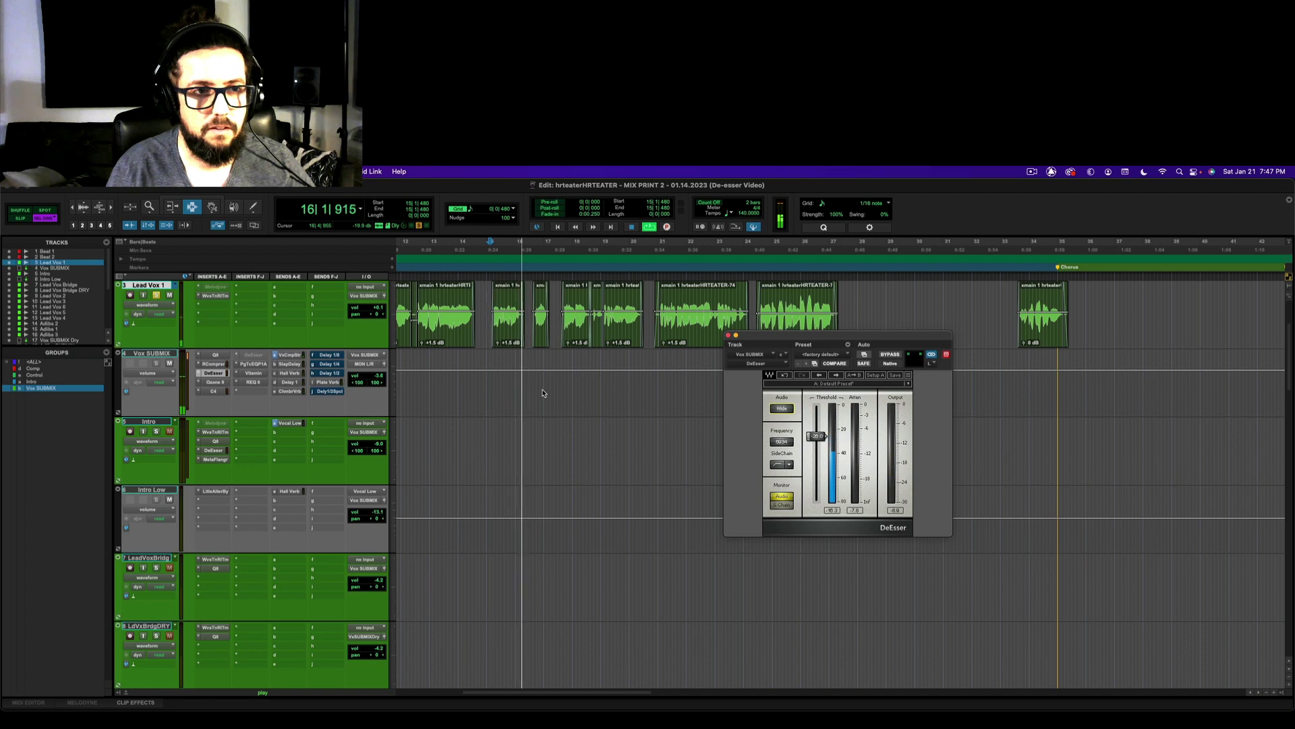
key(space)
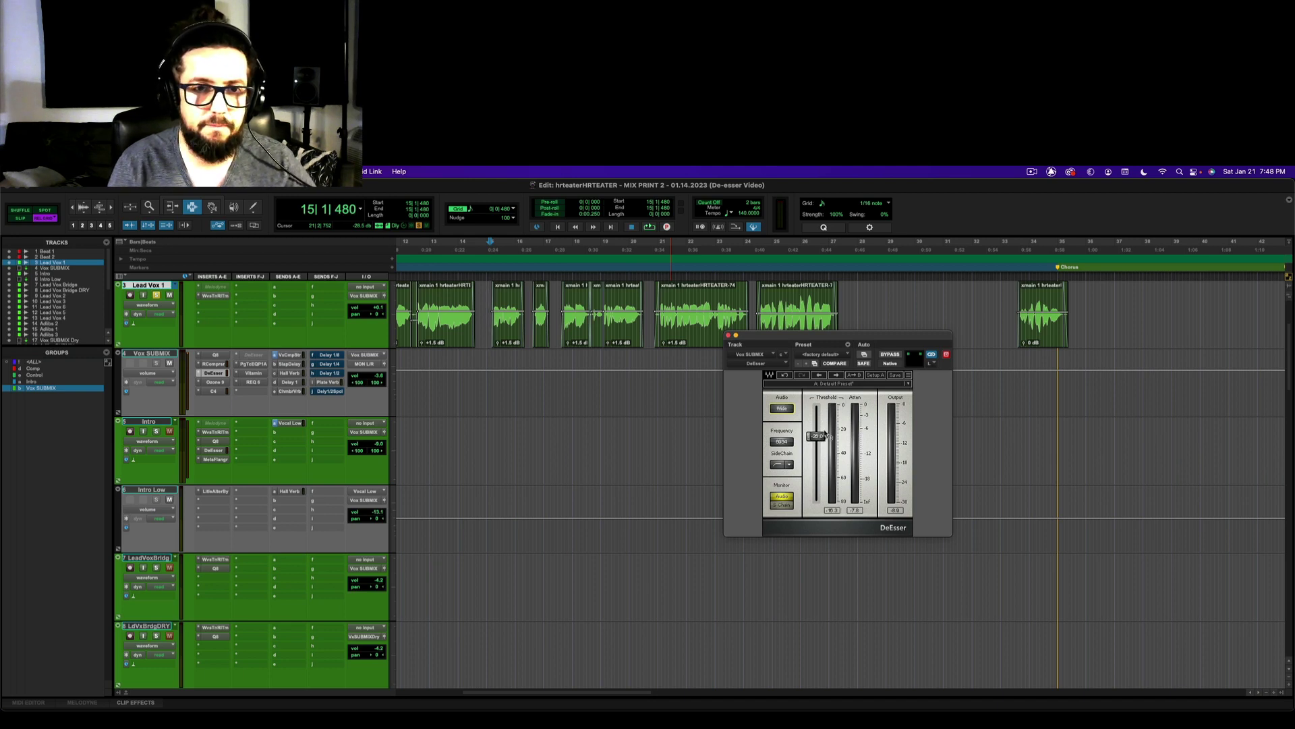
Move the play position to 15|1|000 and play the vocal to check the DeEsser's current threshold.
click(441, 331)
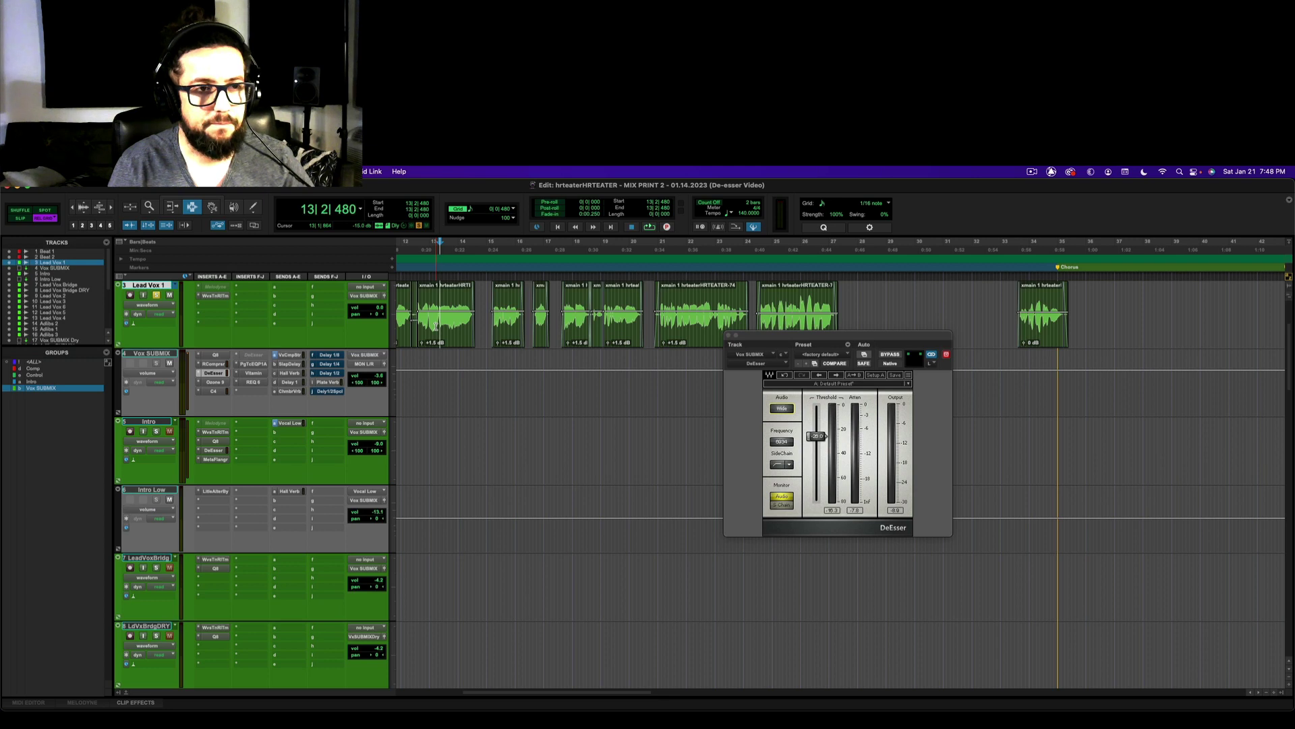
click(427, 317)
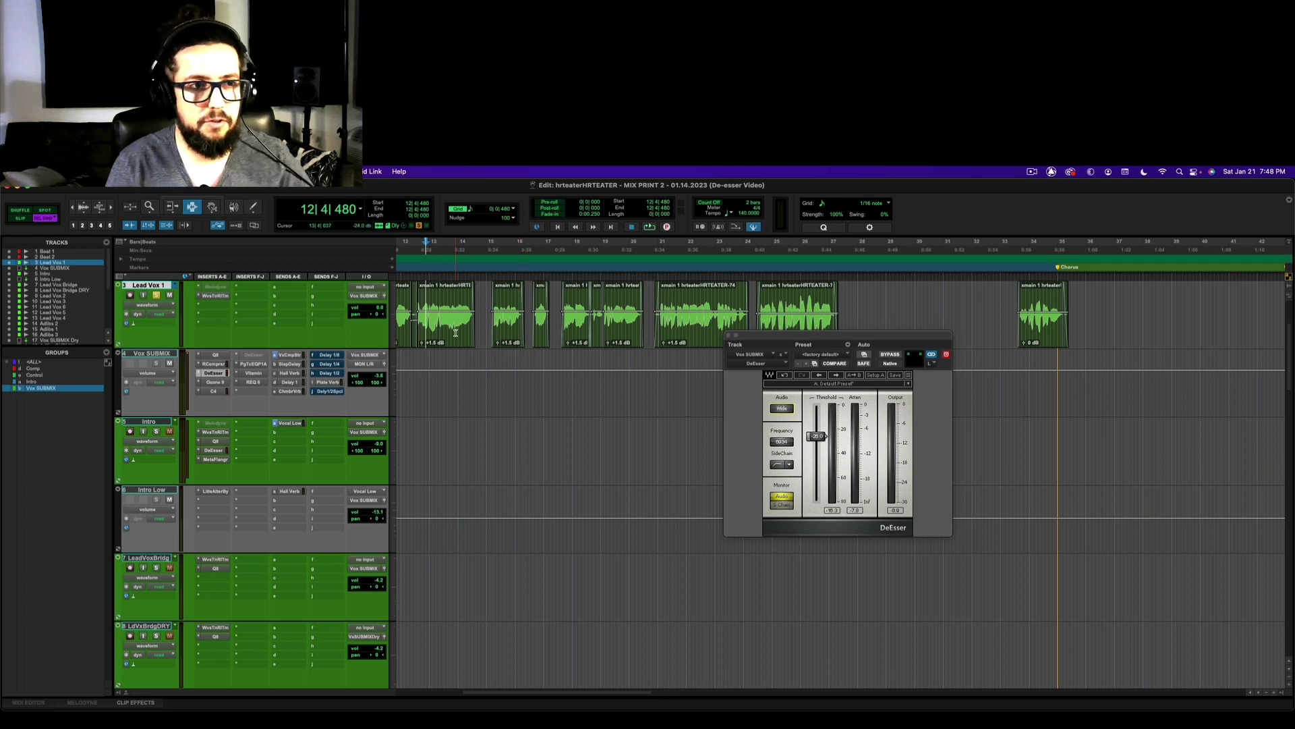
scroll(455, 333, left, 3)
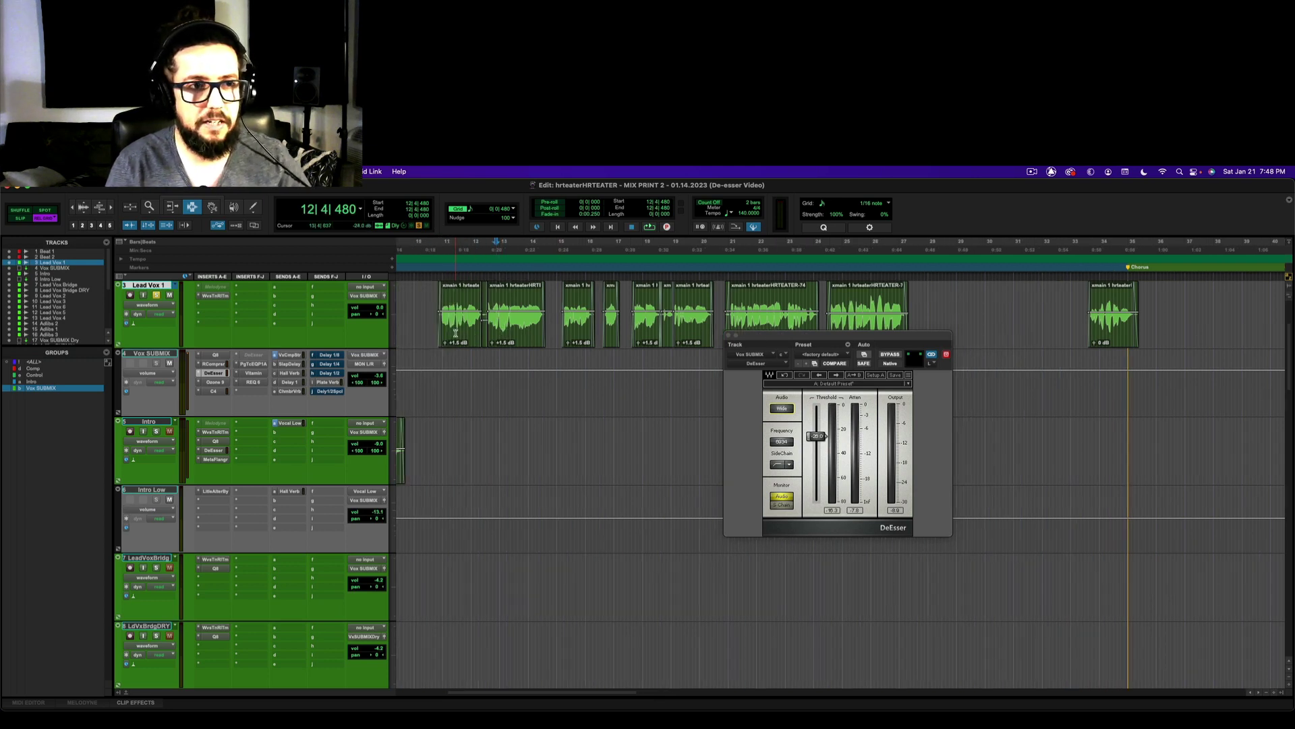
click(557, 321)
key(space)
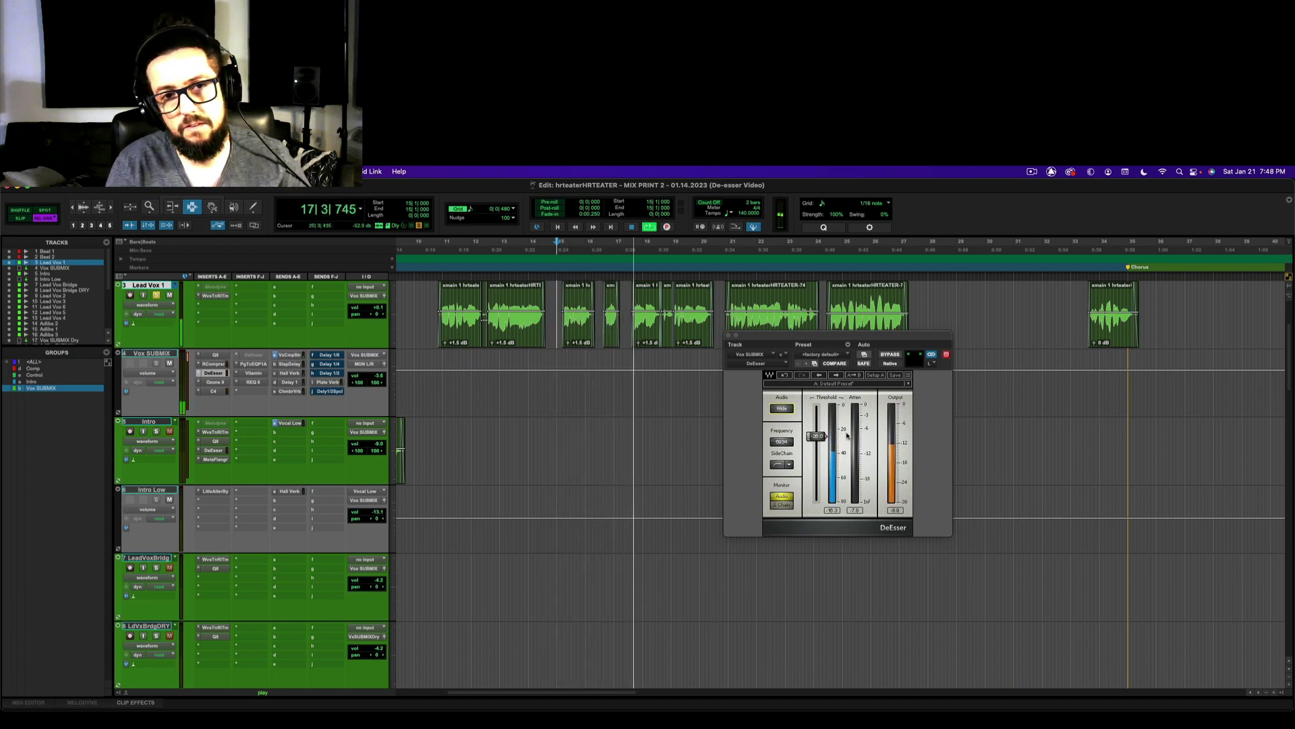
key(space)
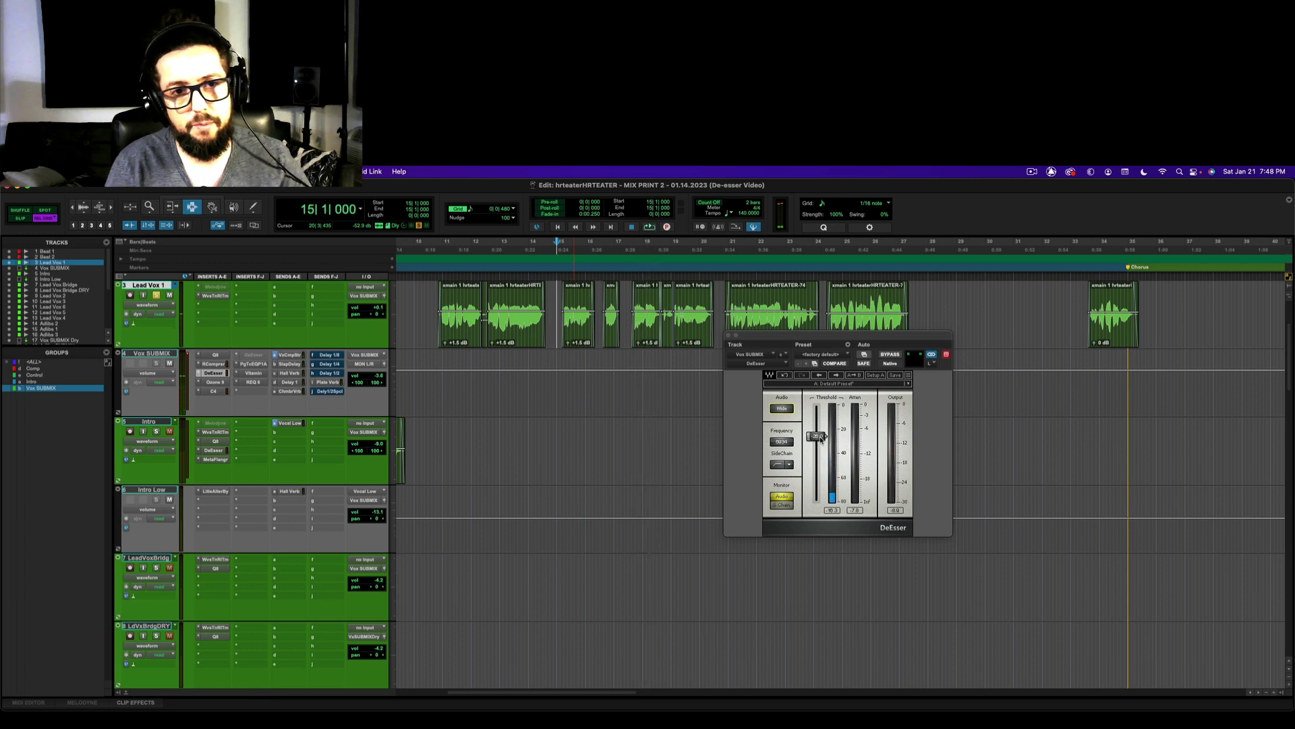
Try a lower DeEsser threshold while playing the vocal from 15|1|000, and undo the threshold change.
key(space)
drag(820, 438, 821, 454)
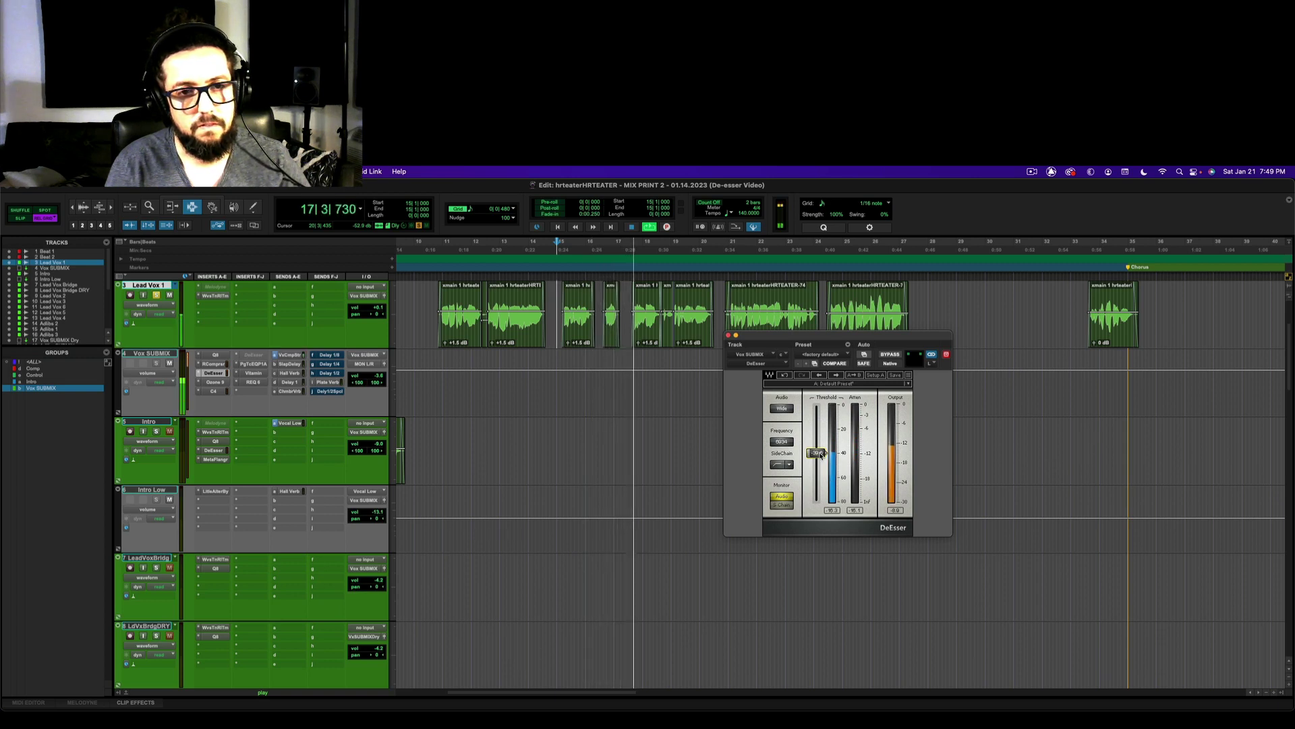
key(space)
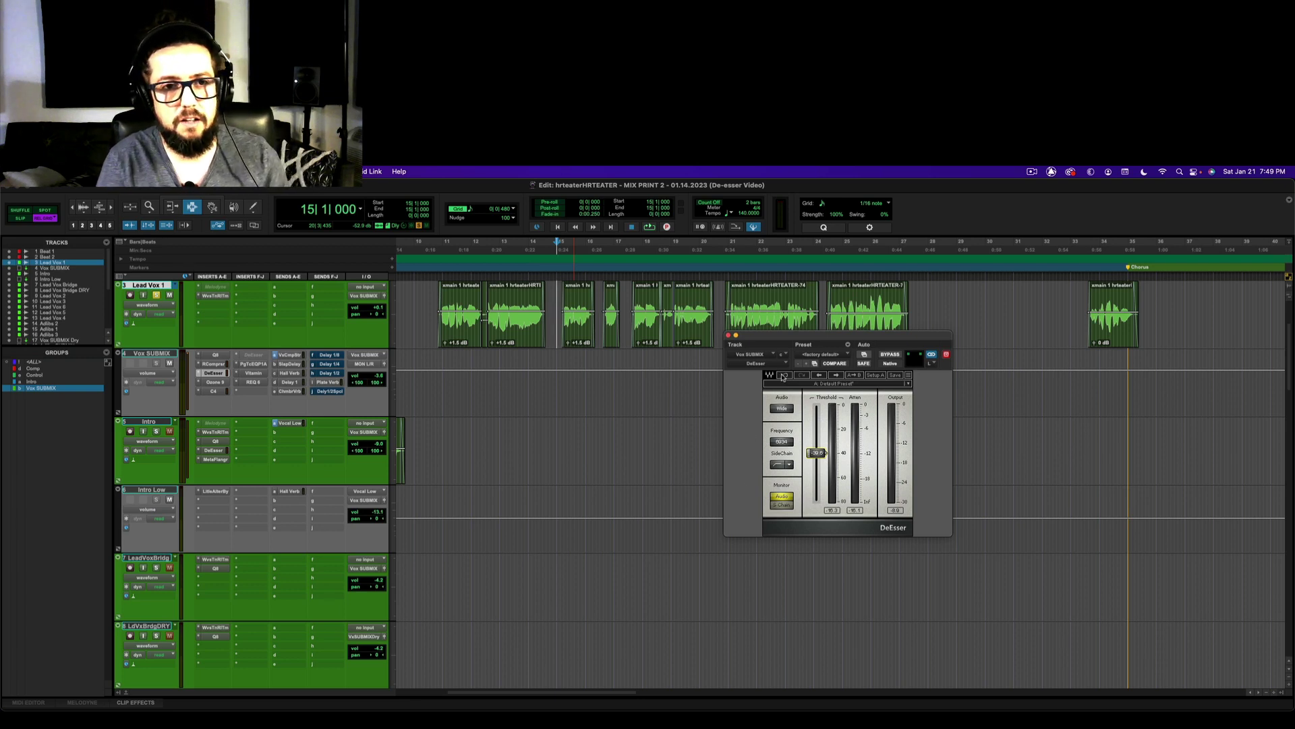
click(783, 376)
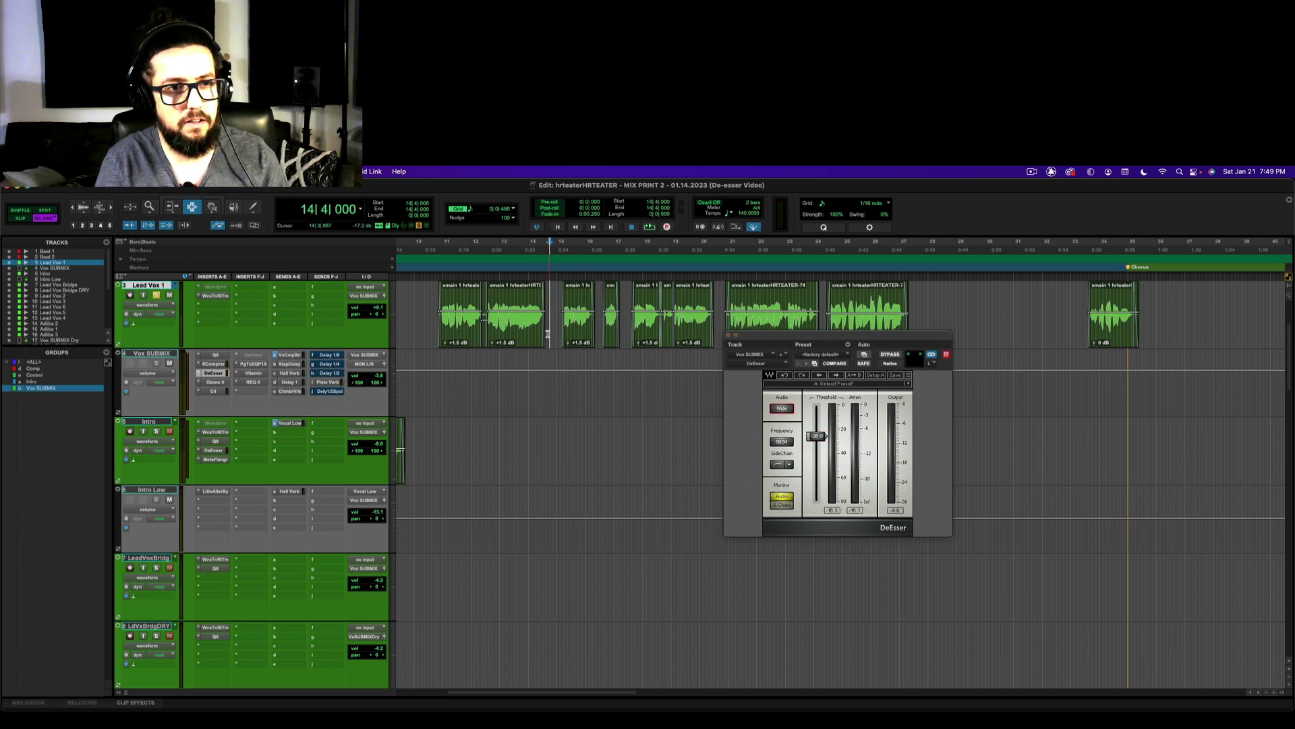
Play the vocal from 14|1|000, try a lower DeEsser threshold during a second playback, and undo the threshold change.
click(498, 311)
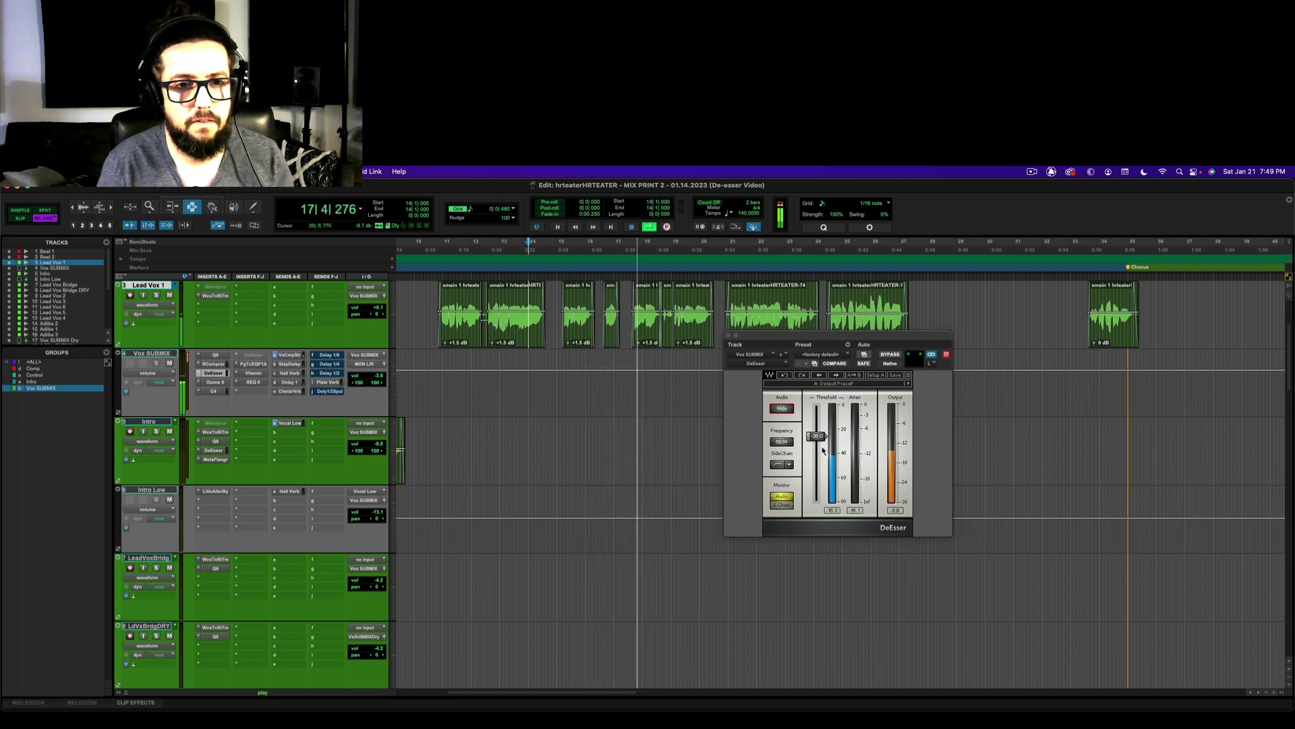
key(space)
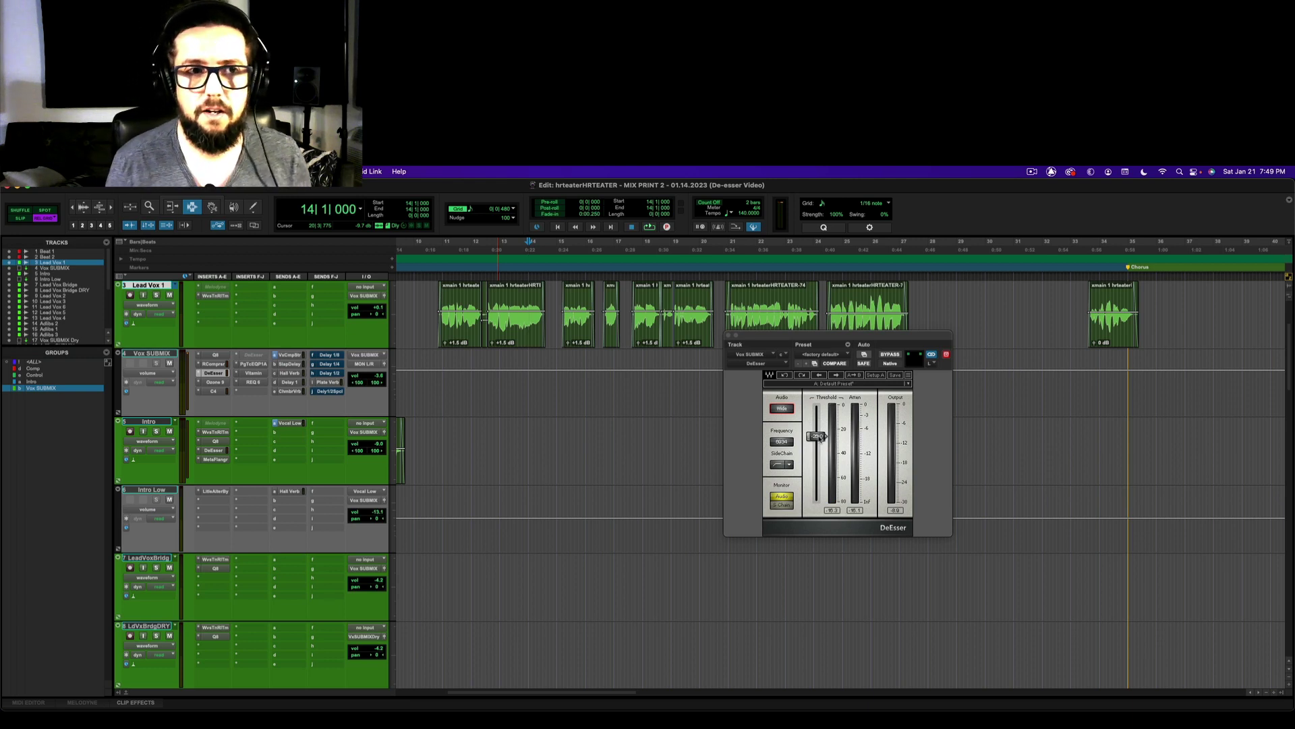
key(space)
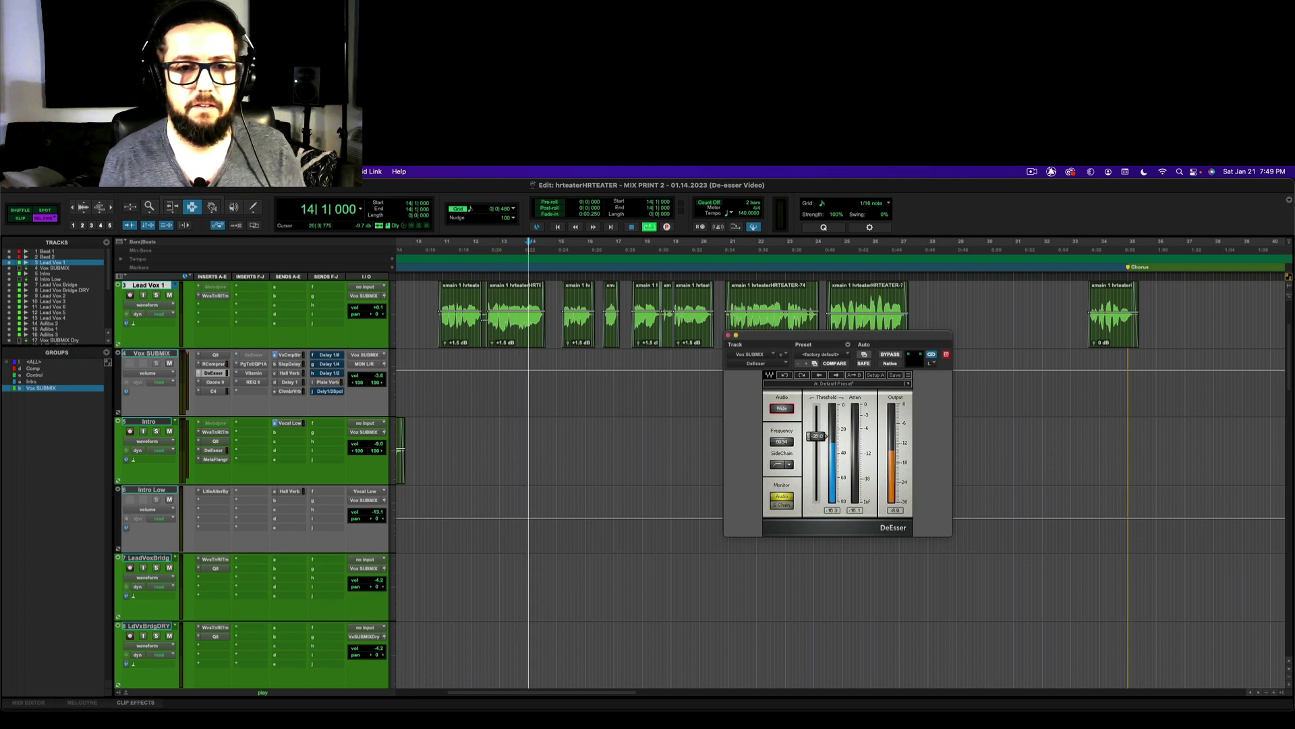
drag(818, 436, 820, 453)
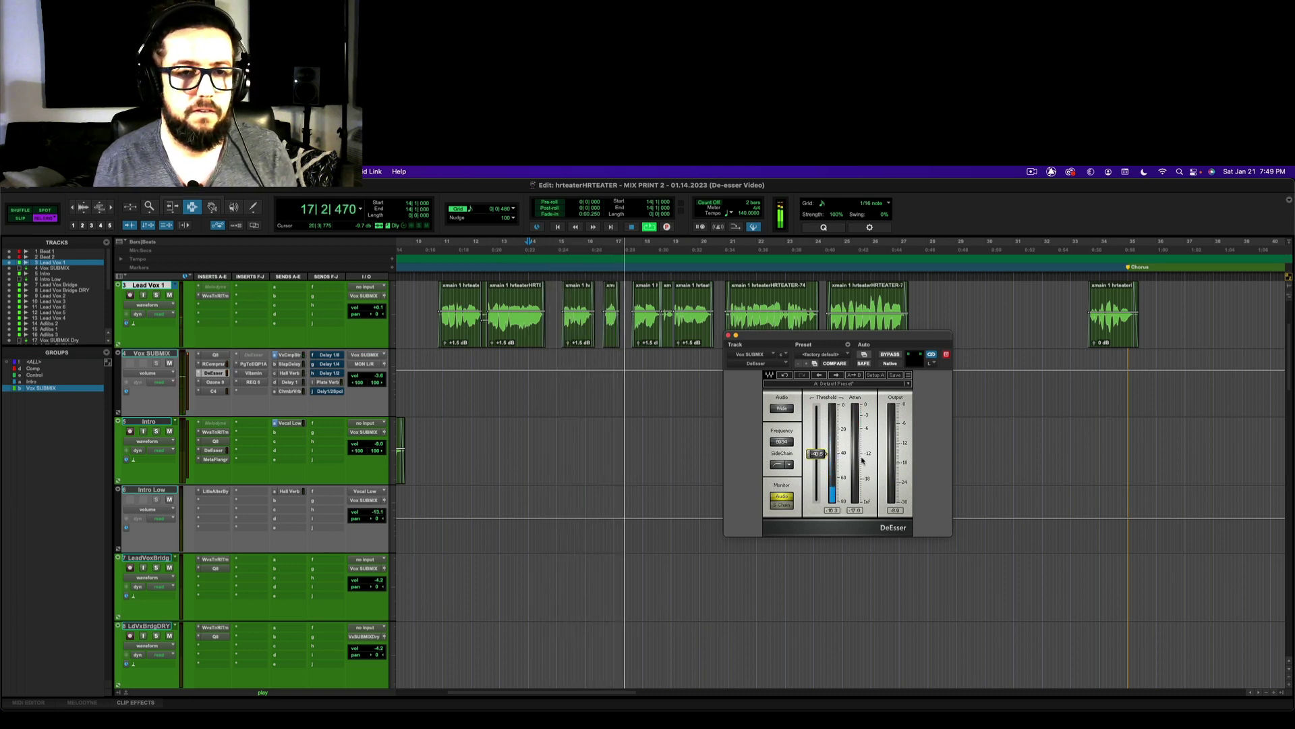
key(space)
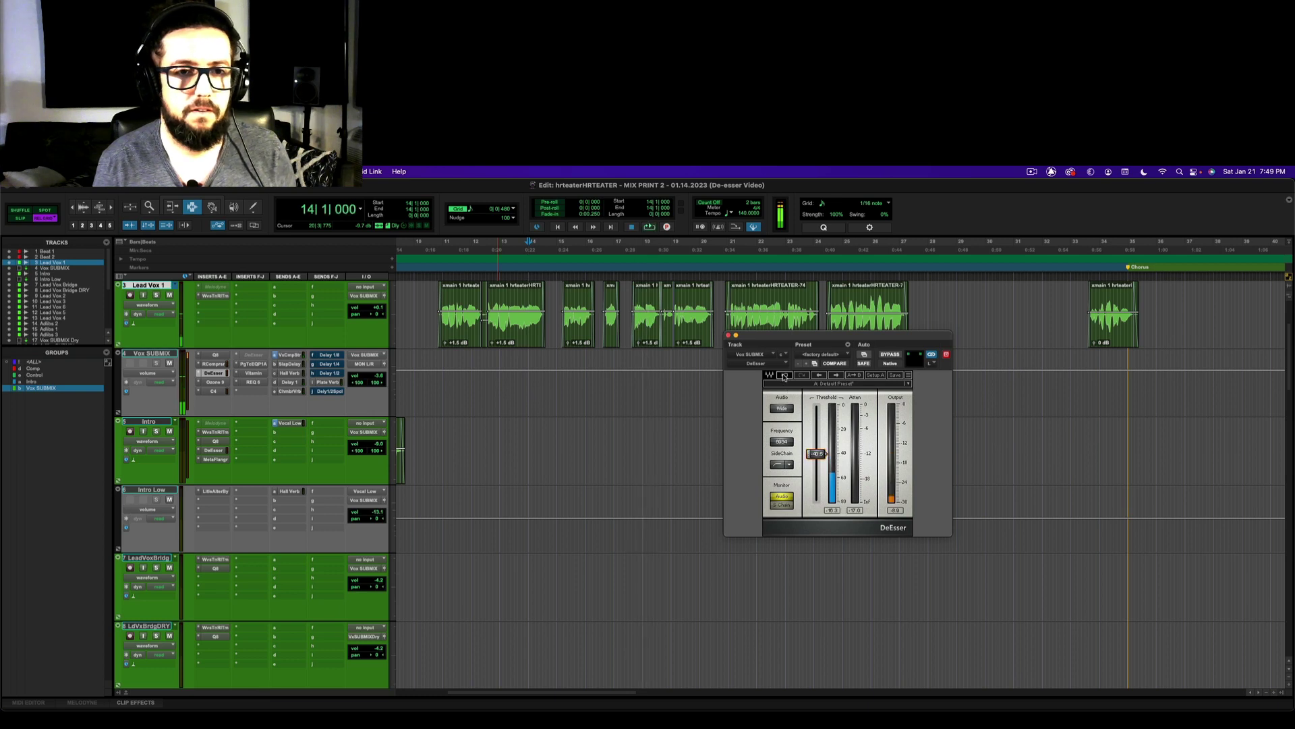
click(783, 376)
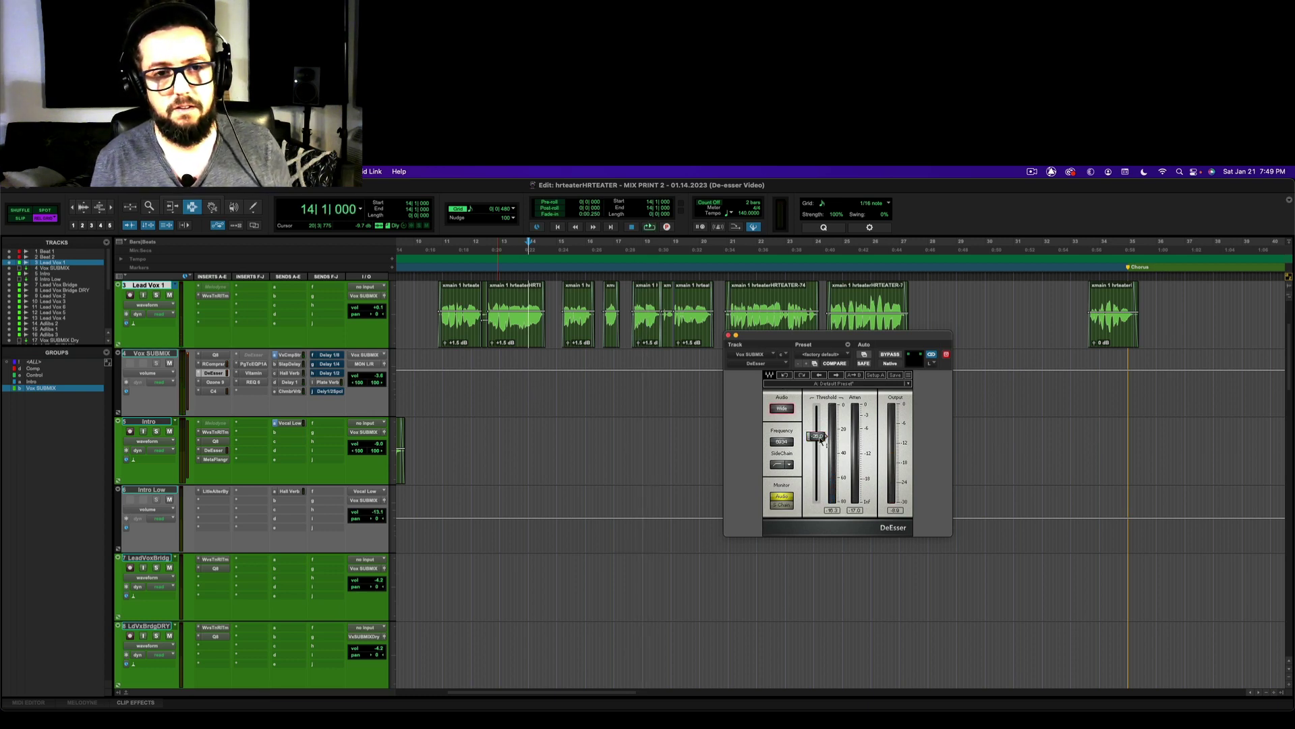
Try a higher DeEsser threshold, play the vocal from 14|1|000 with it, and undo the threshold change.
drag(827, 435, 824, 418)
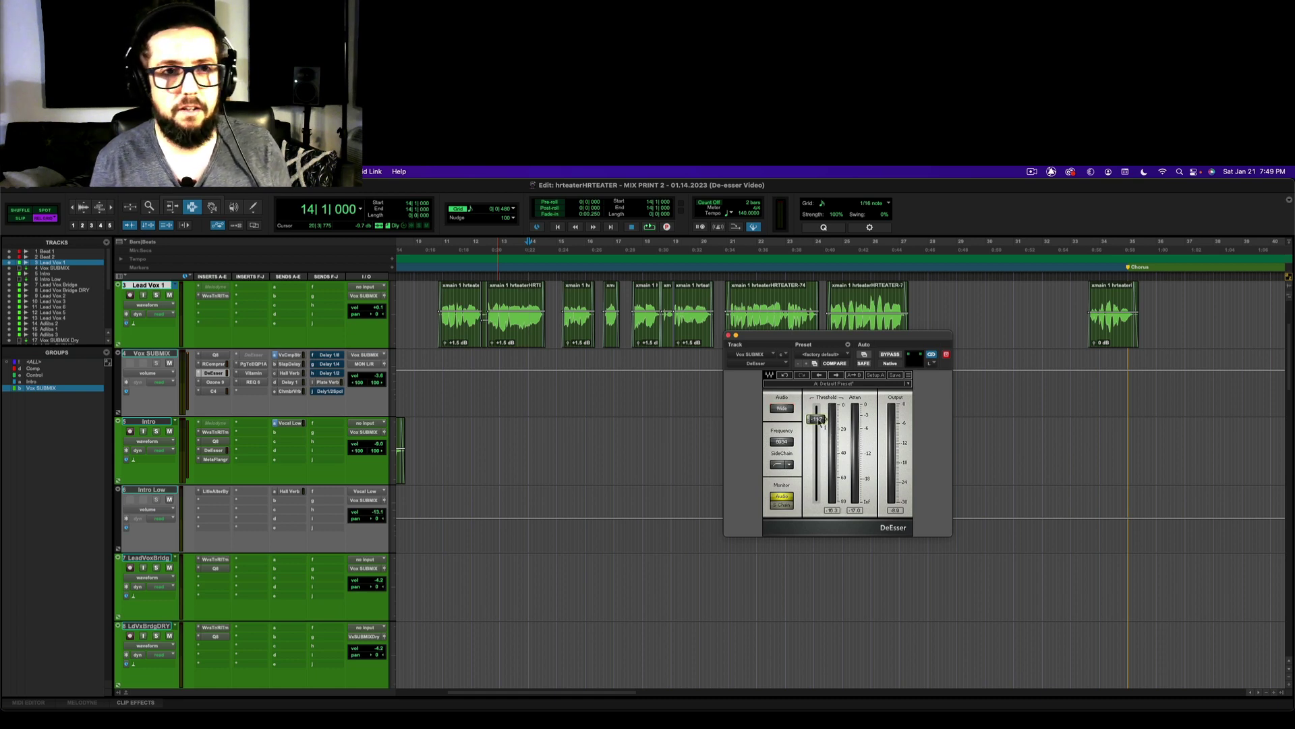
key(space)
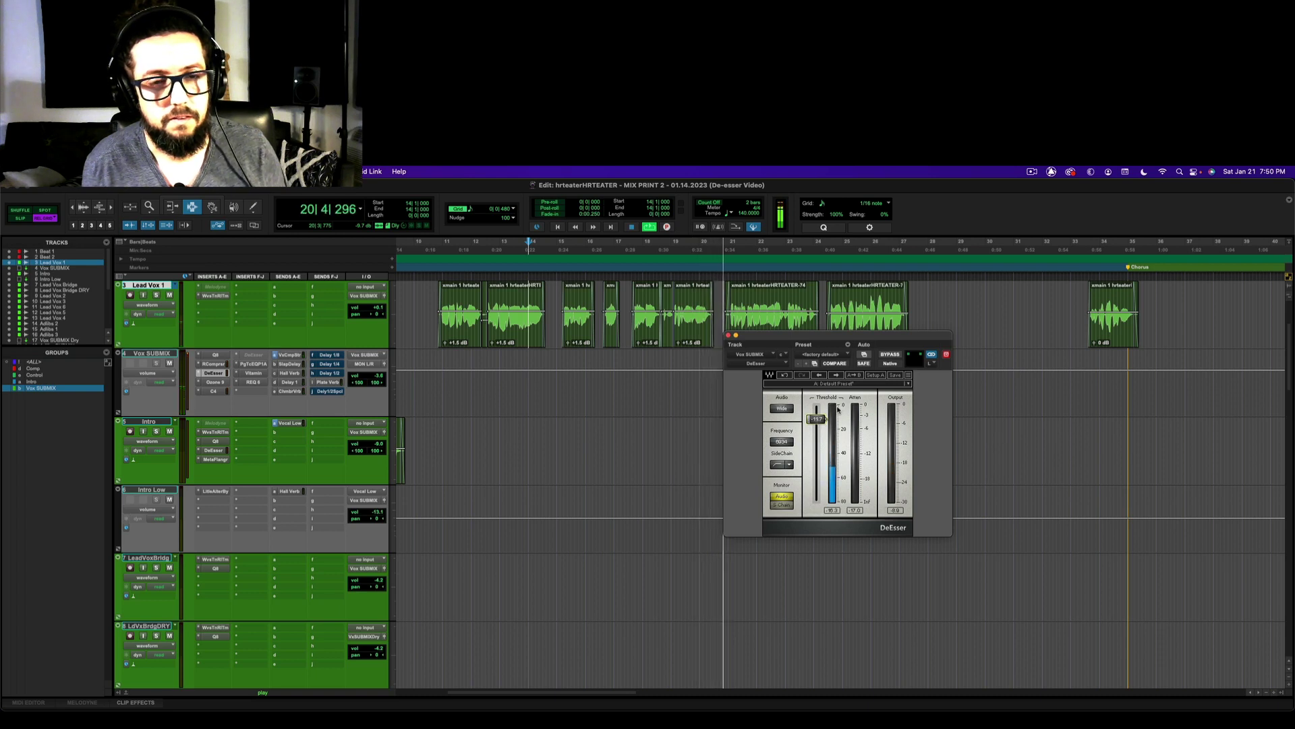
key(space)
click(785, 375)
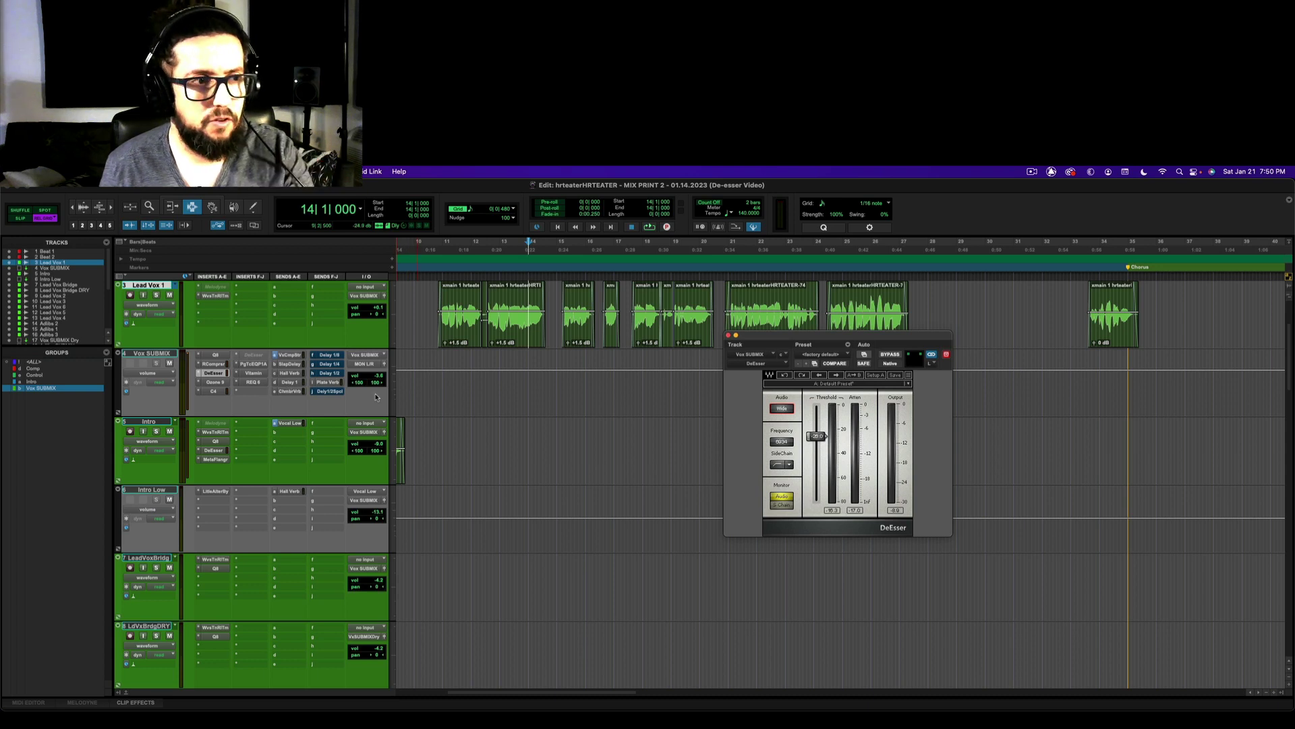
Review the RCompressor, Ozone 9 and C4 plug-ins inserted on the Vox SUBMIX track.
click(214, 365)
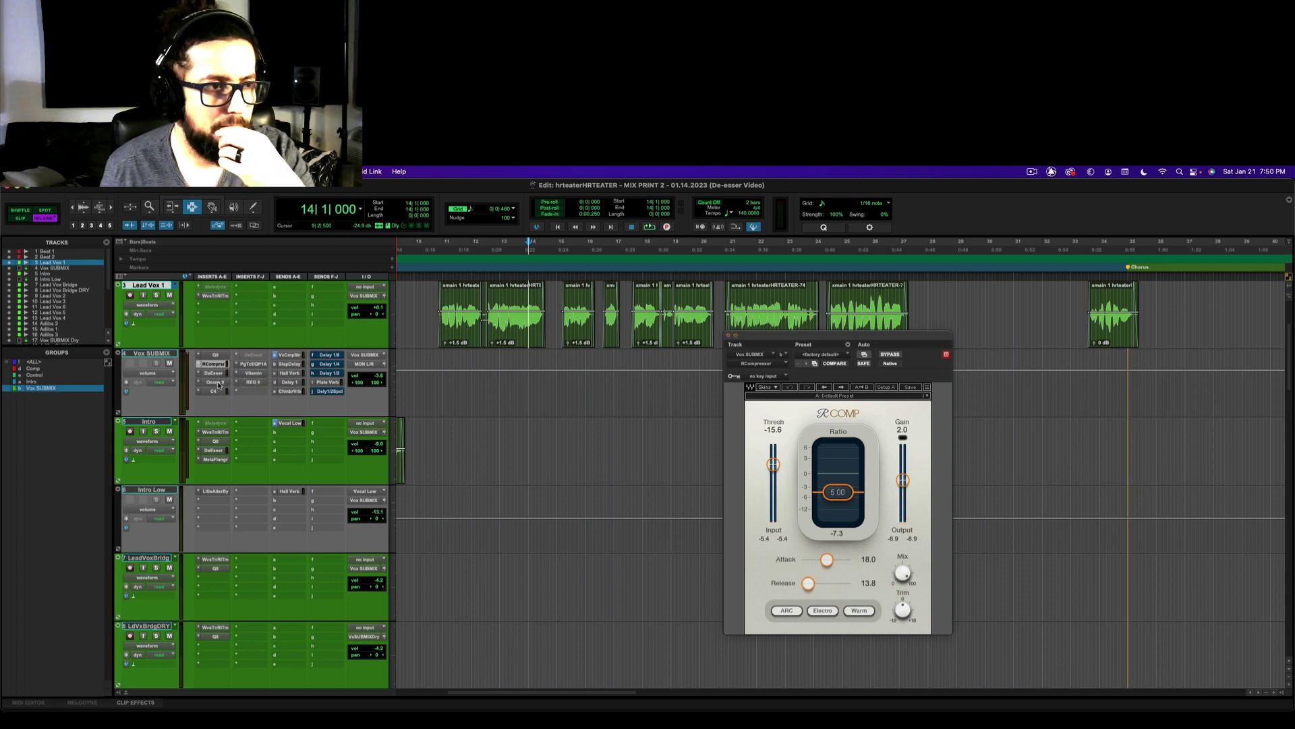
click(215, 382)
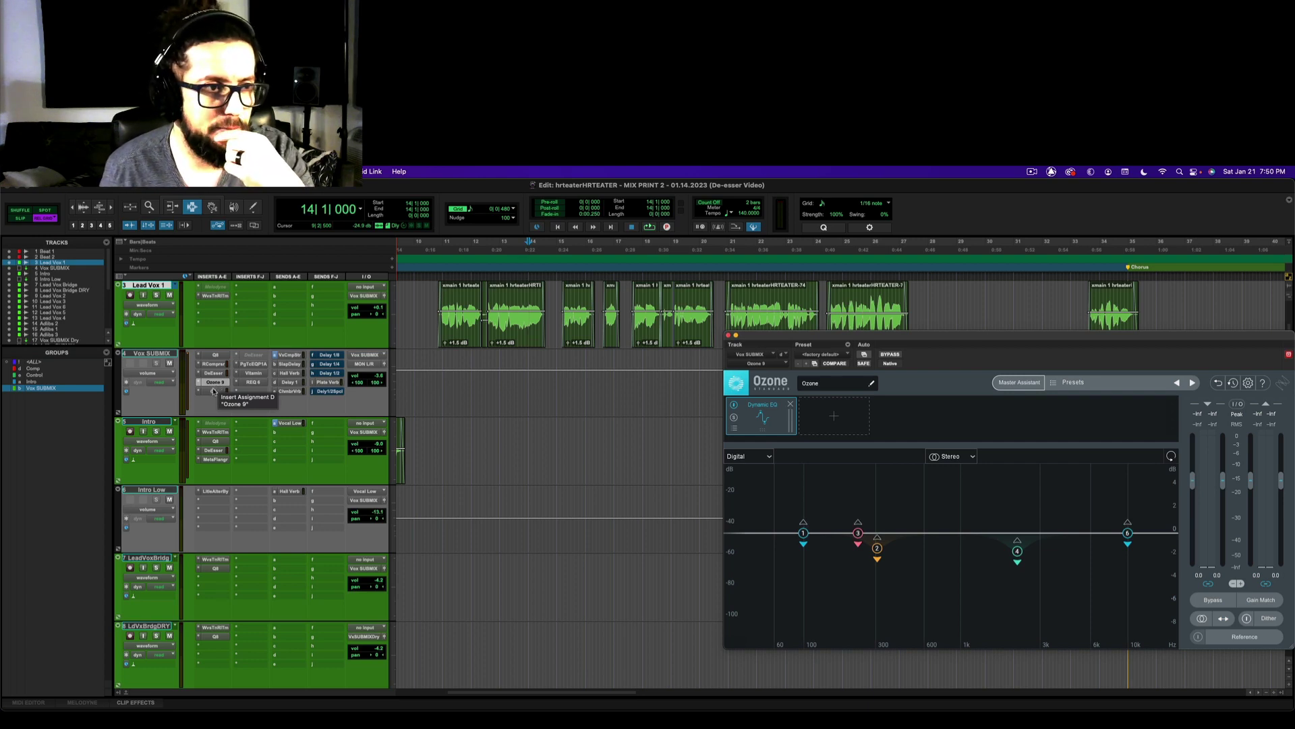
click(214, 392)
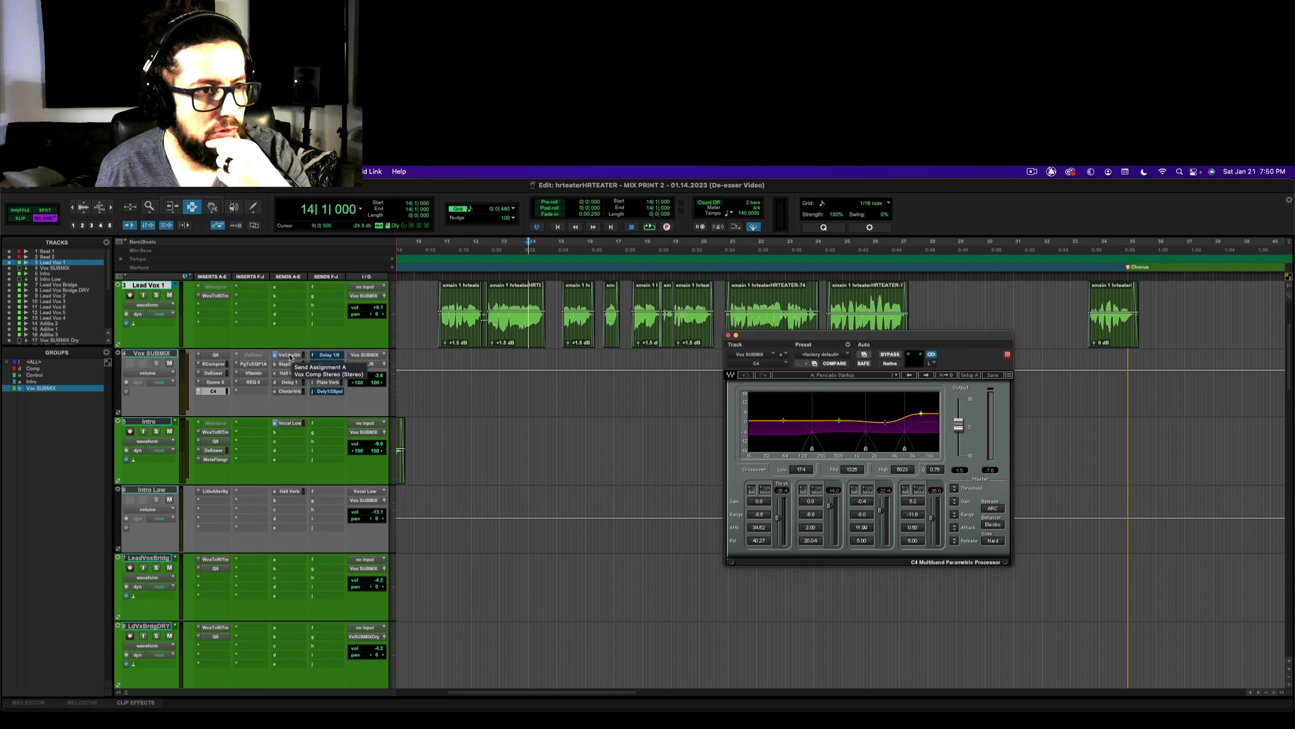
Inspect the CLA-76 compressor inserted on the vocal parallel compression track, and close its window.
scroll(527, 387, down, 10)
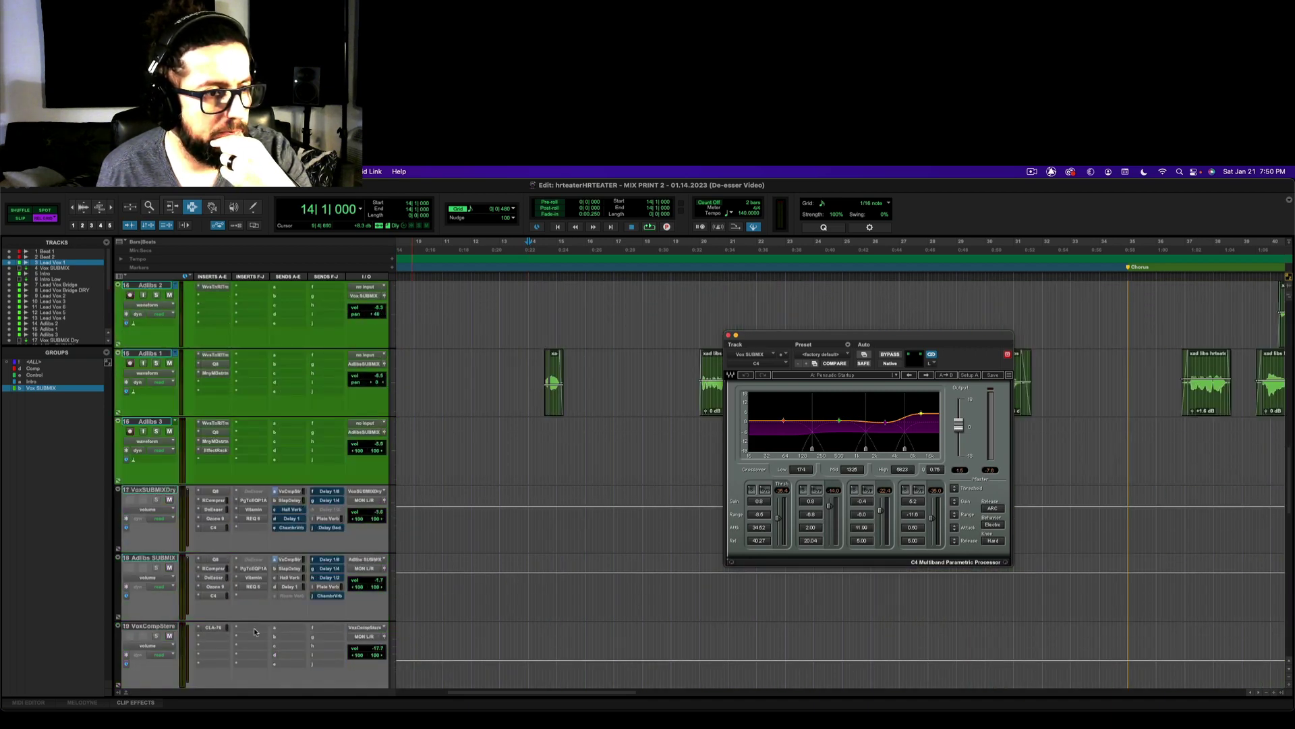
click(158, 628)
click(212, 627)
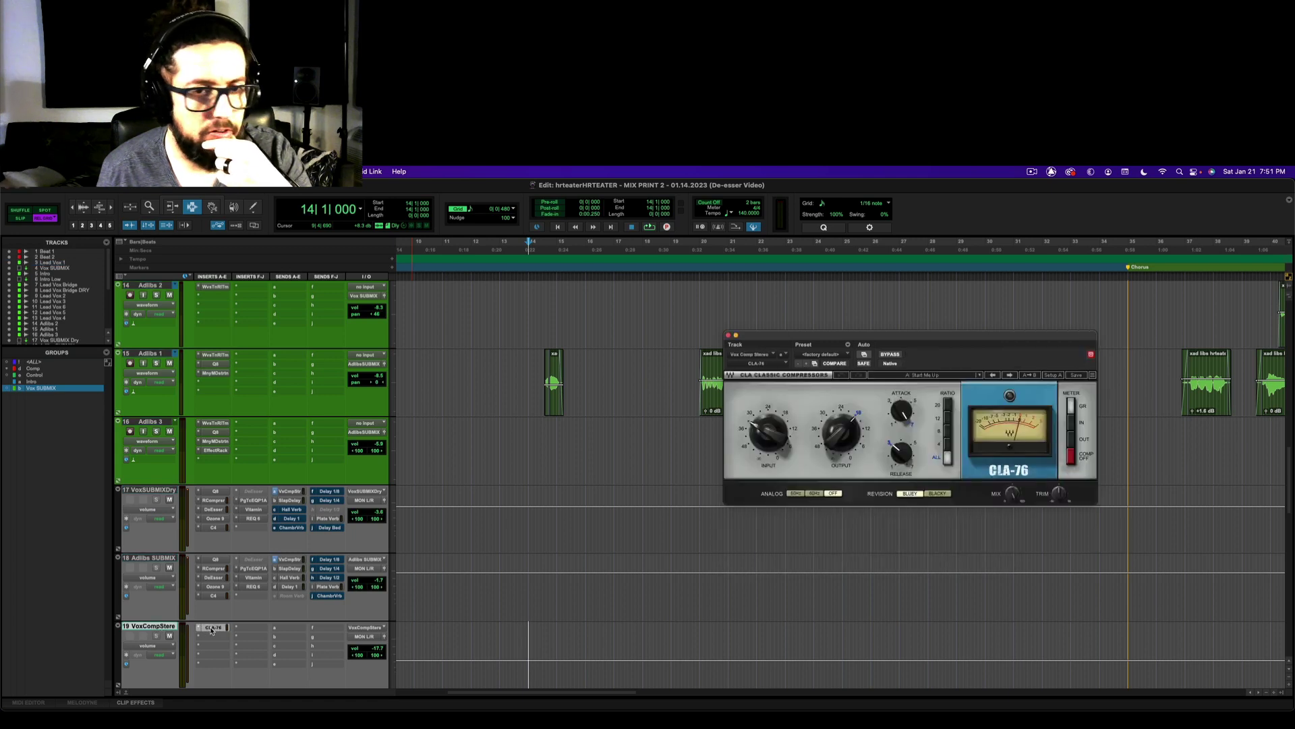
click(728, 335)
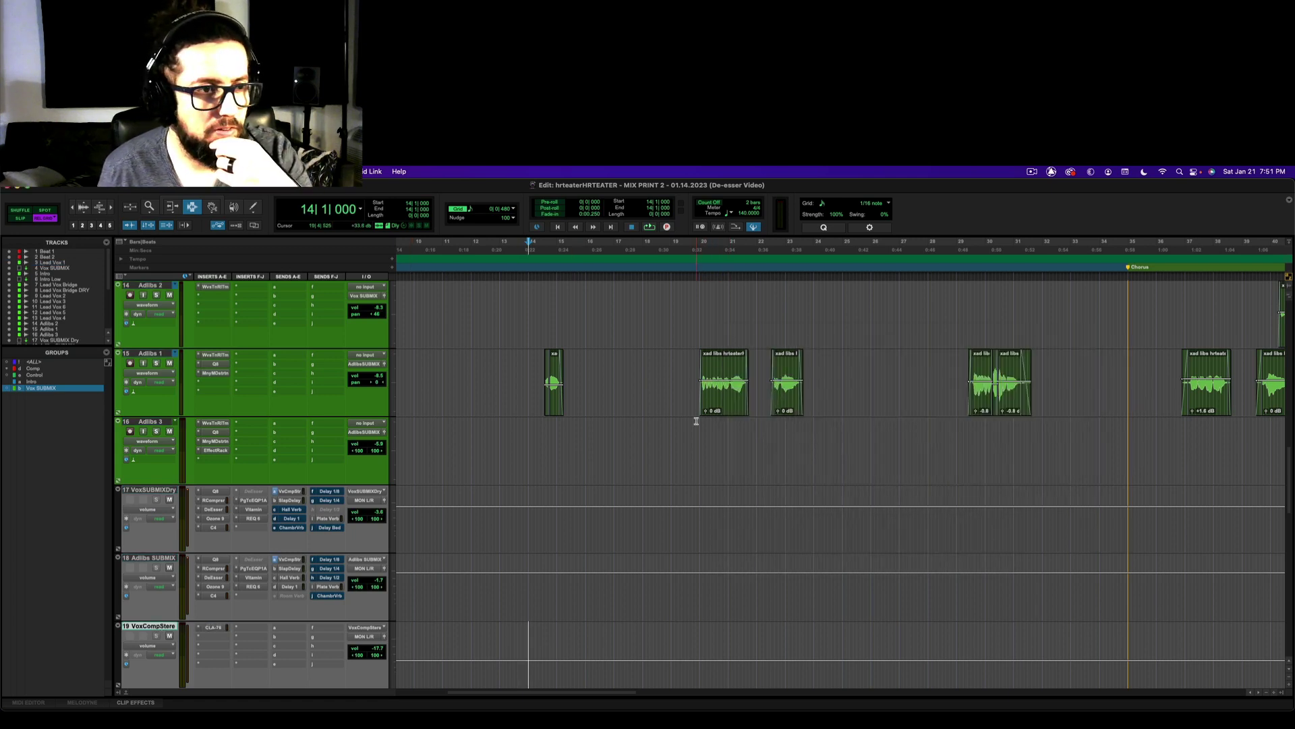
Return to the Vox SUBMIX track, review its DeEsser and Ozone 9 plug-ins, and close the plug-in window.
scroll(697, 419, up, 10)
scroll(697, 419, down, 2)
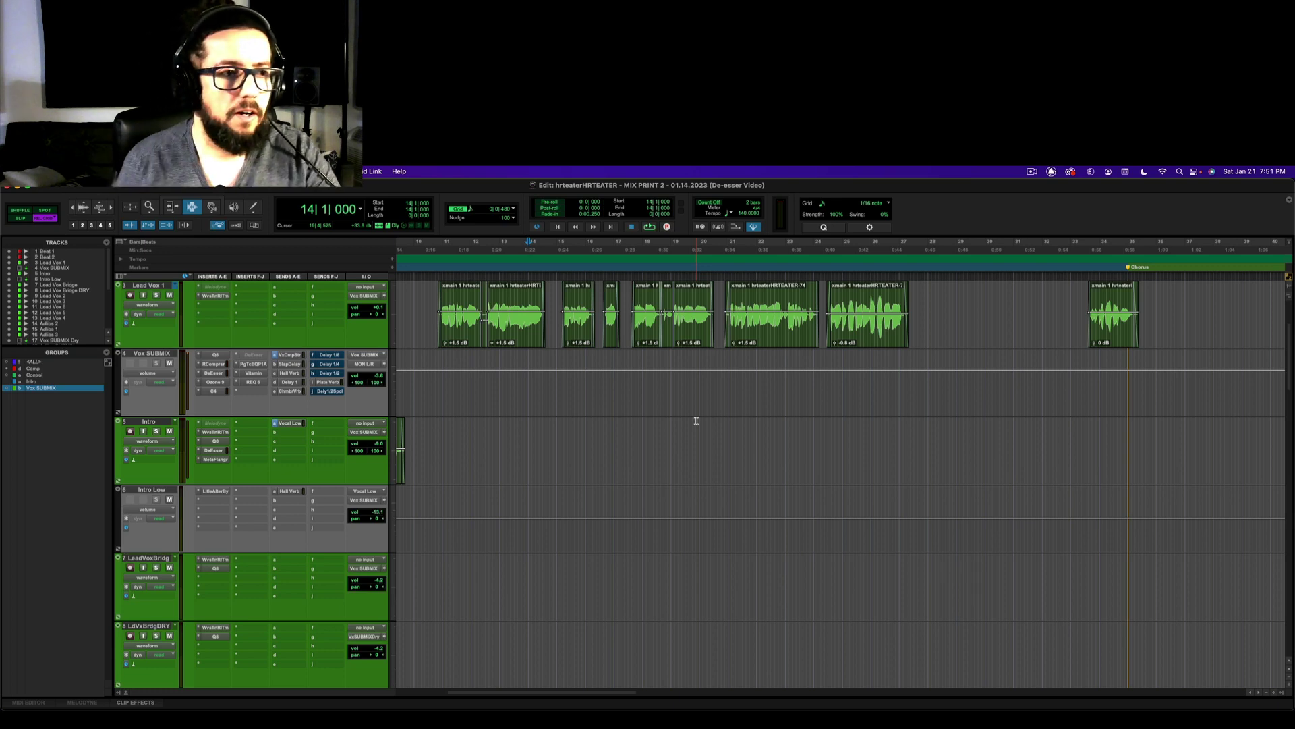
click(211, 373)
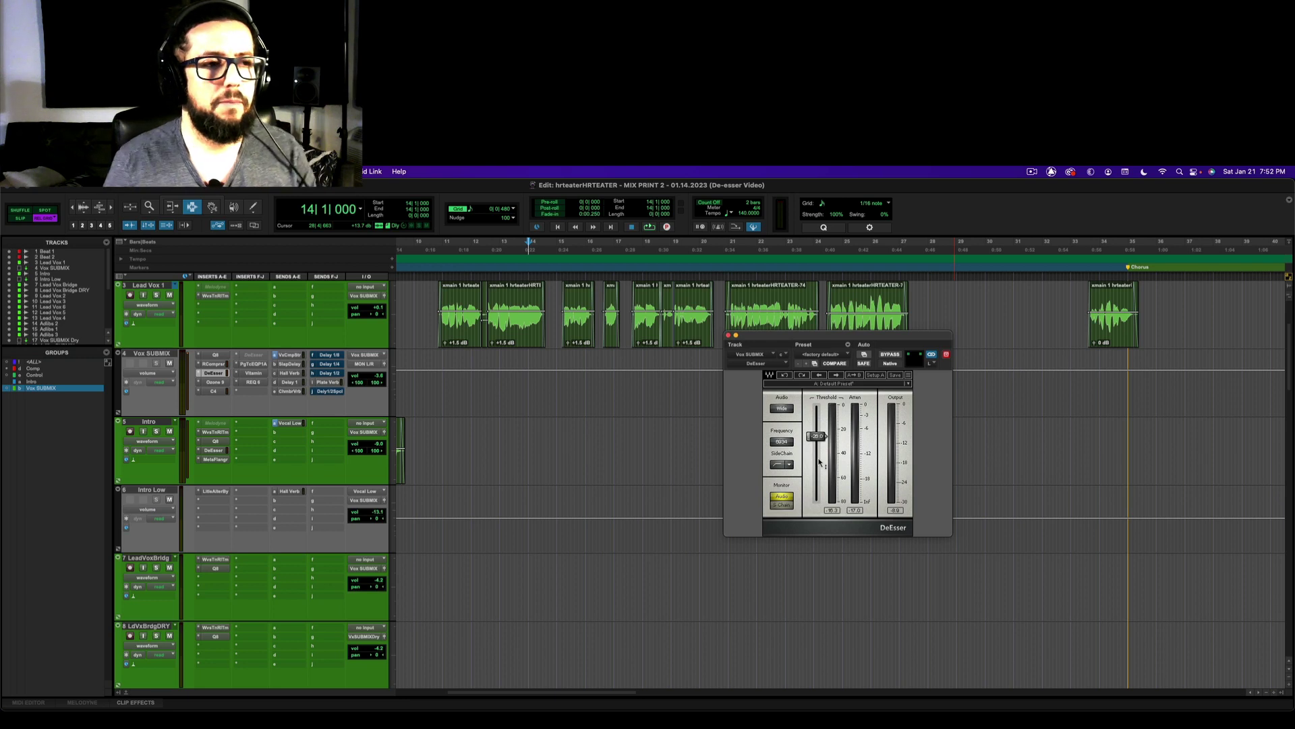
click(214, 391)
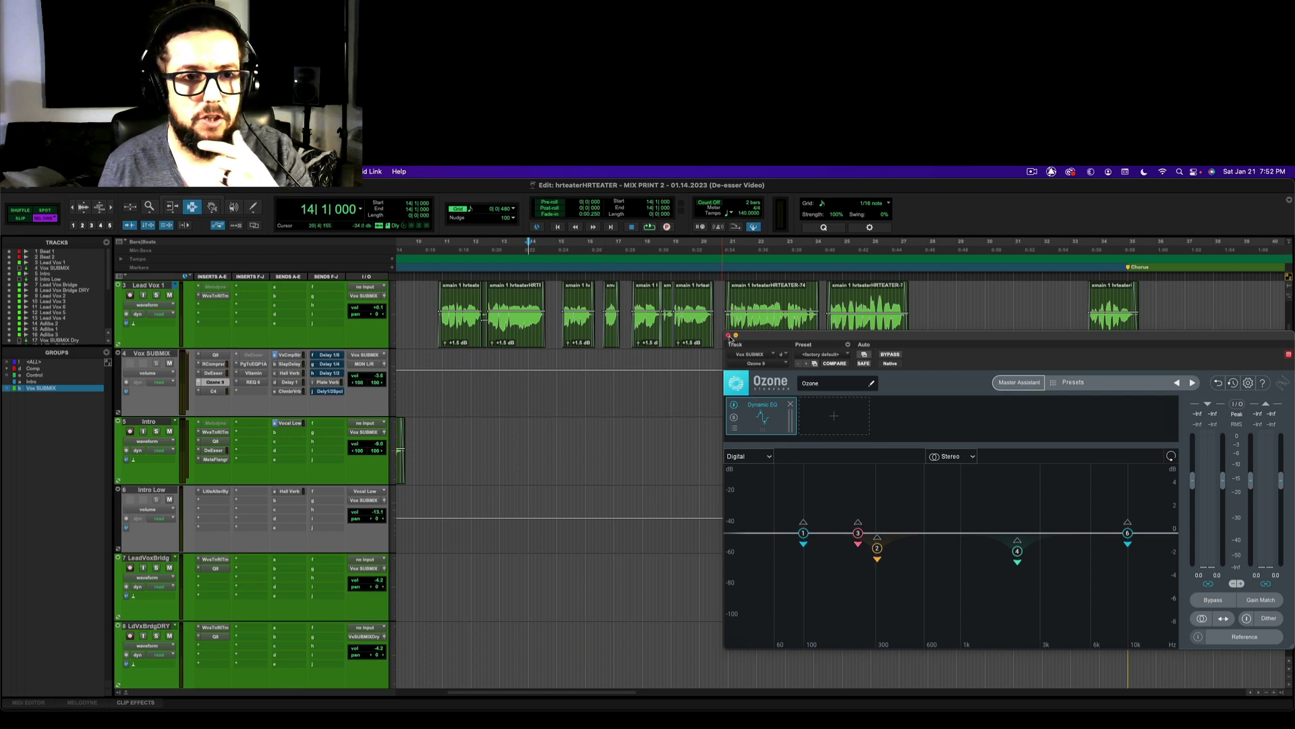
click(728, 336)
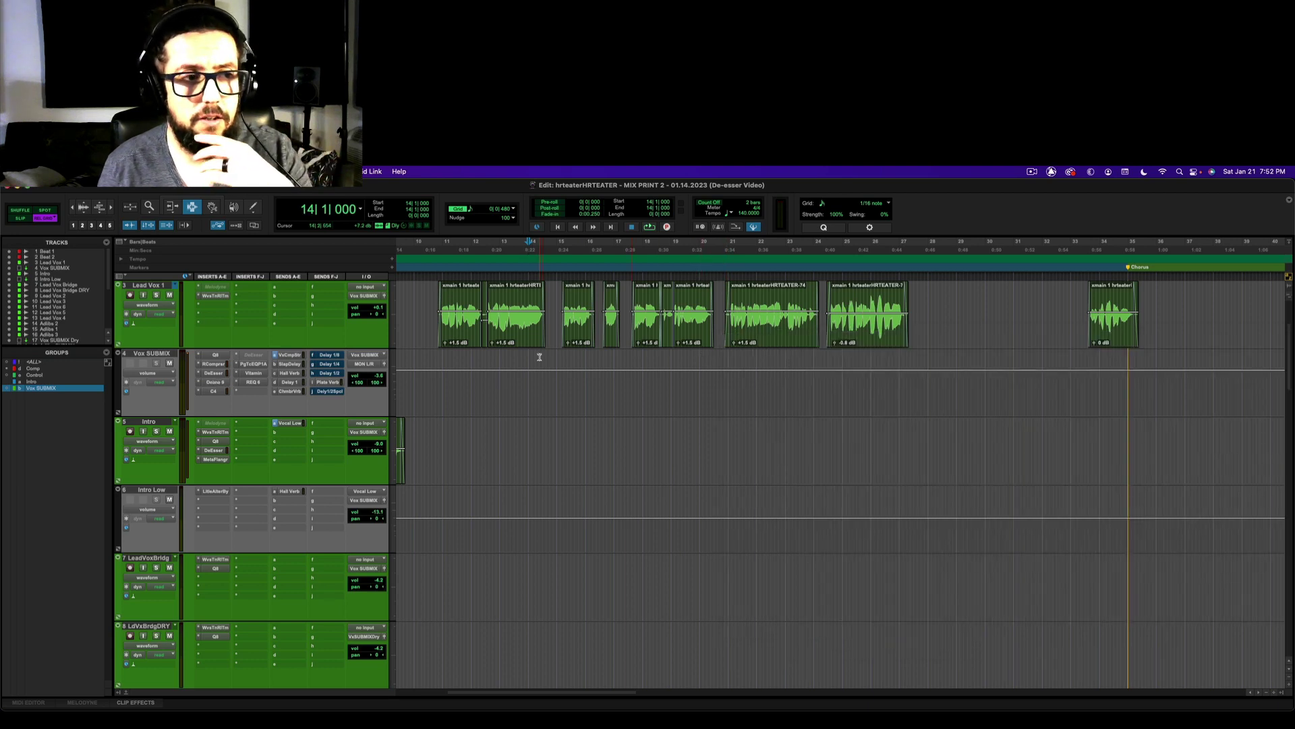
Open the C4 multiband processor on Vox SUBMIX and play the vocal from 12|4|000 to check how it responds.
click(506, 357)
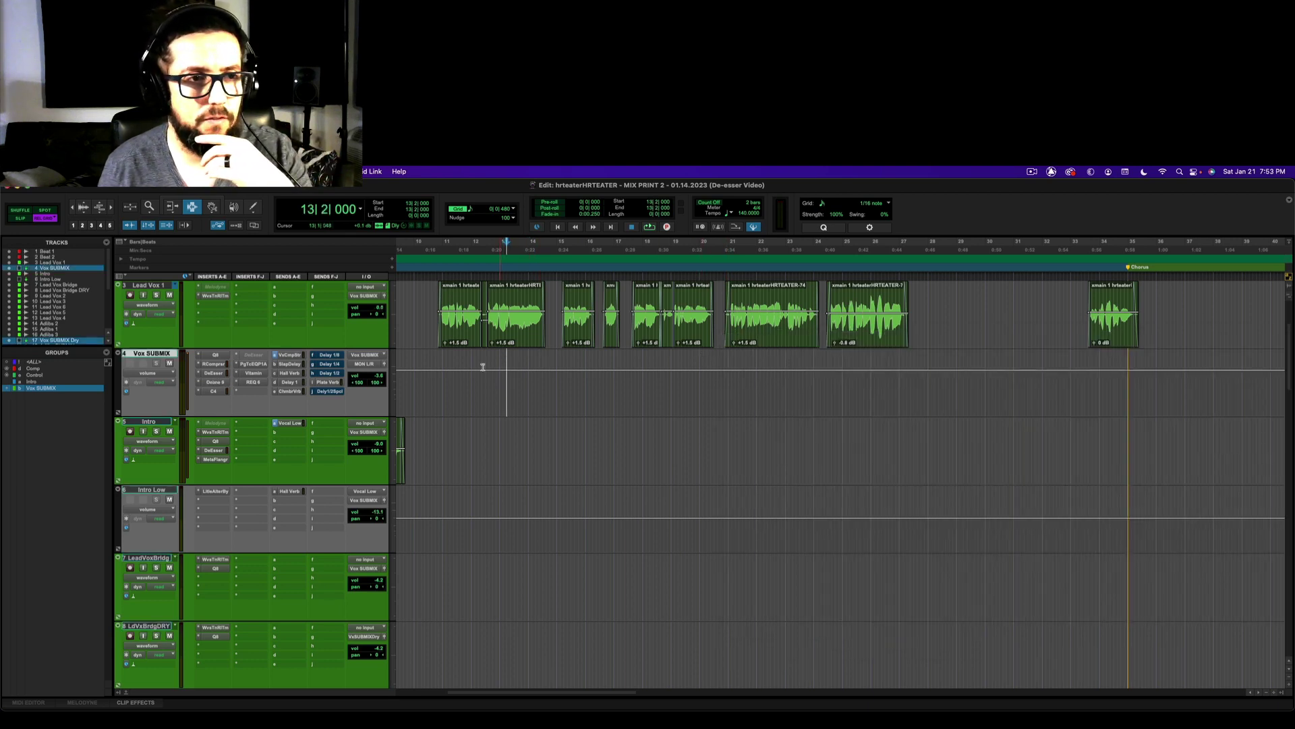
click(216, 391)
click(490, 378)
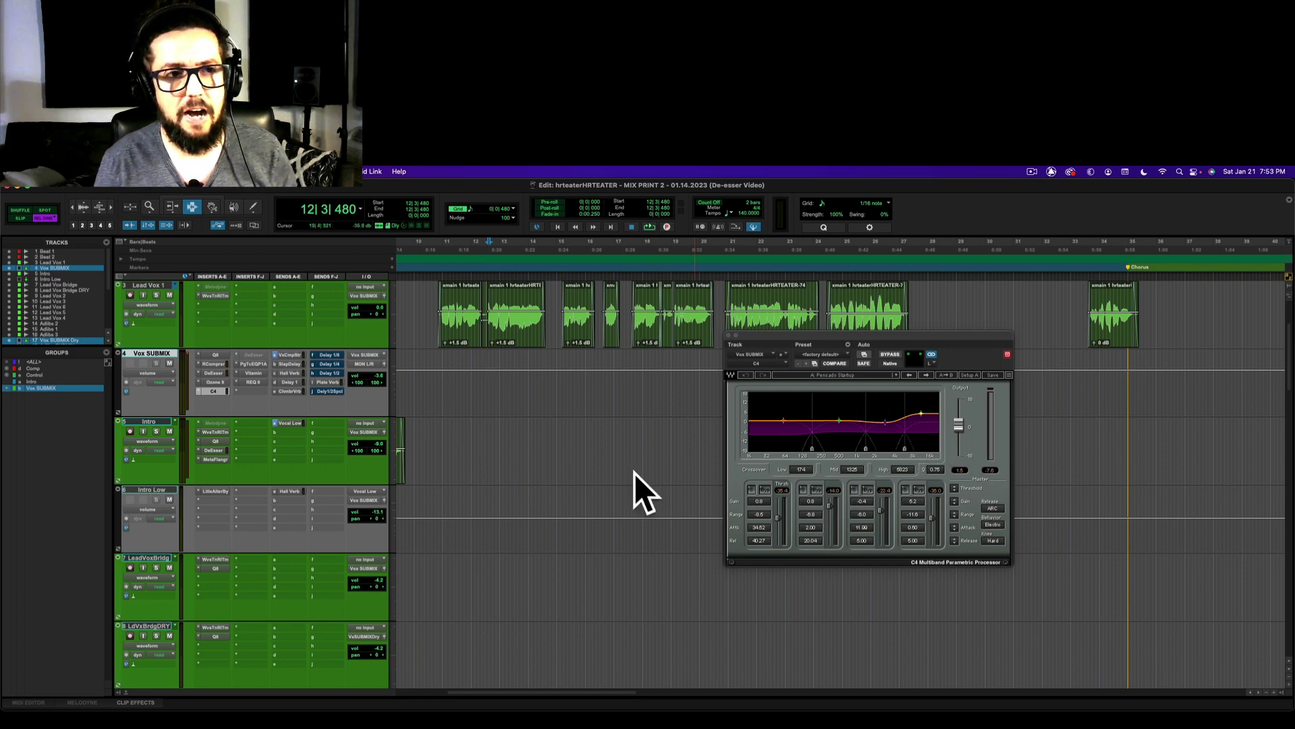
key(space)
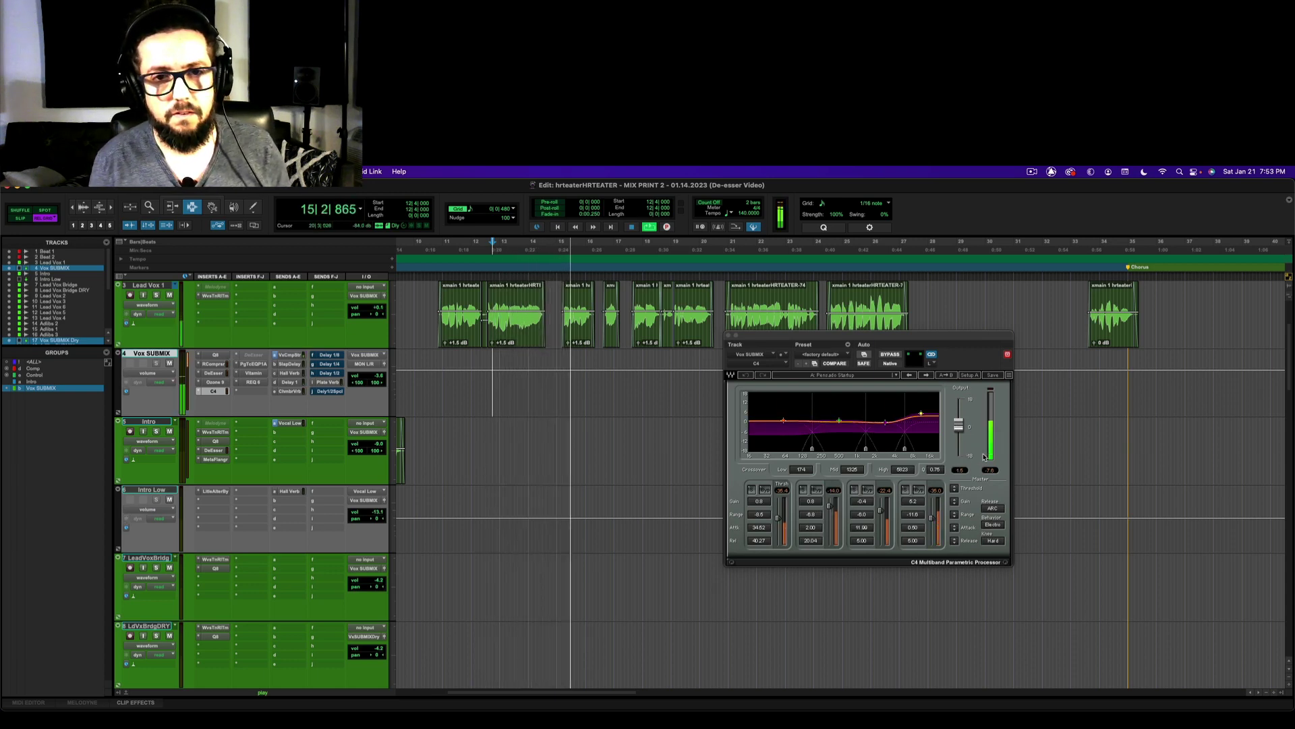
key(space)
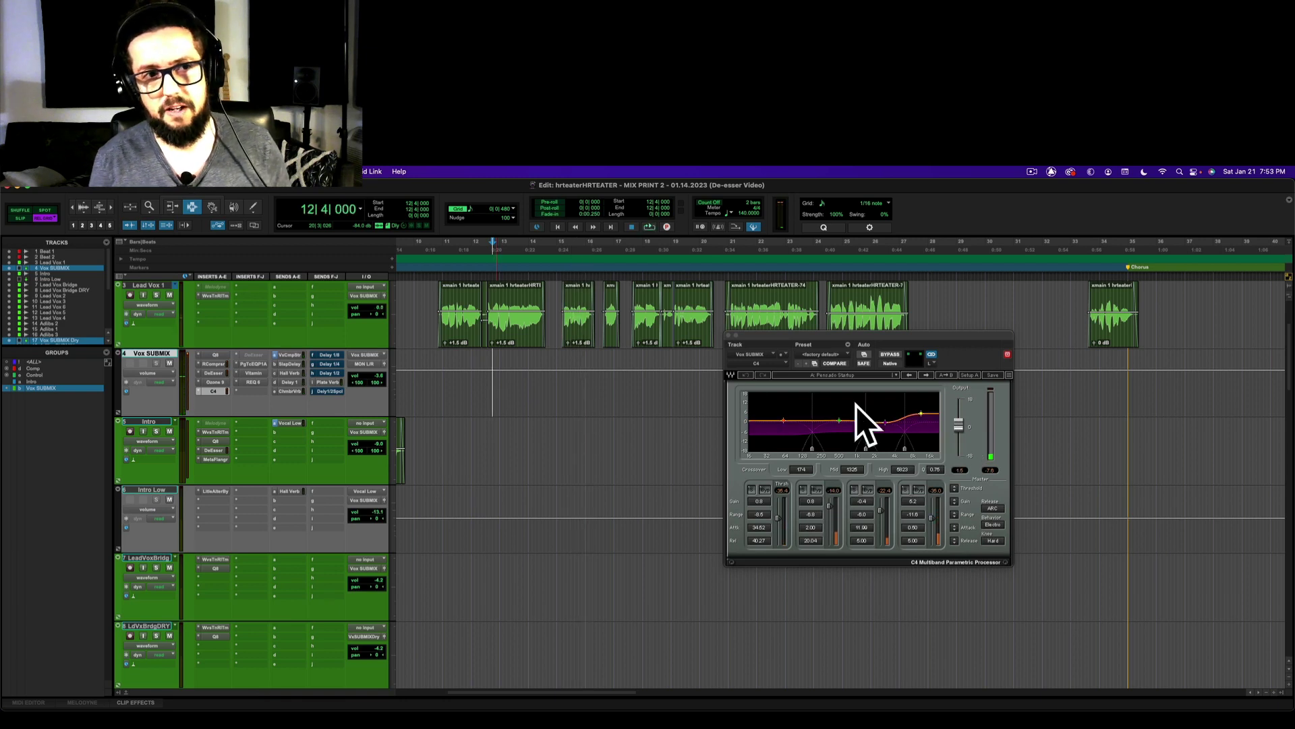